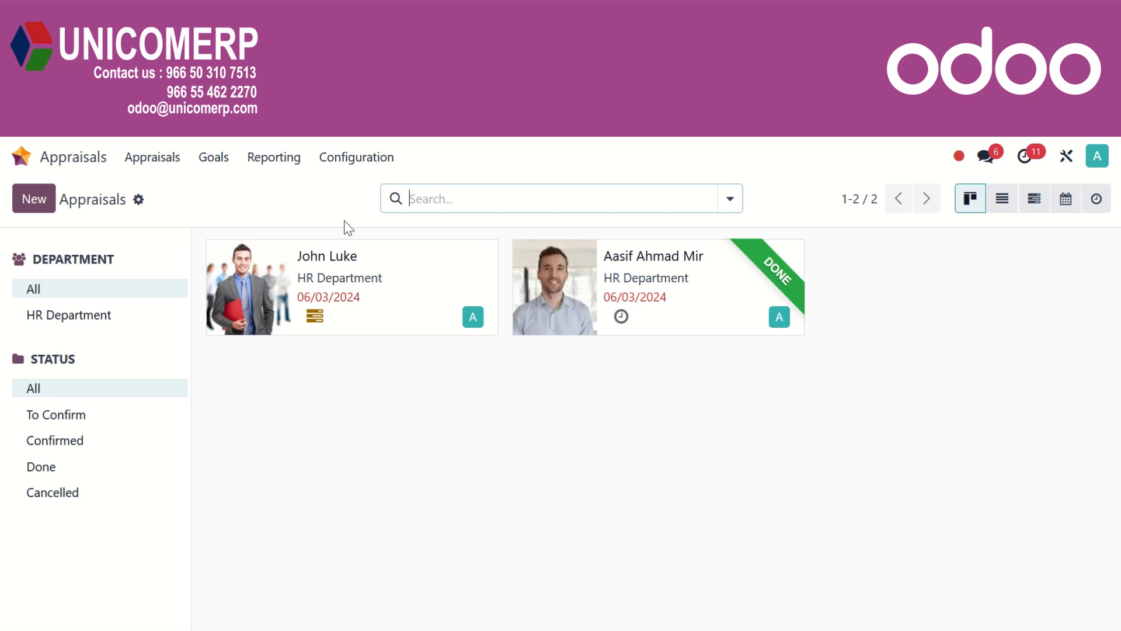
# Open the appraisal settings and examine the My work section of the employee feedback template.
pyautogui.click(354, 166)
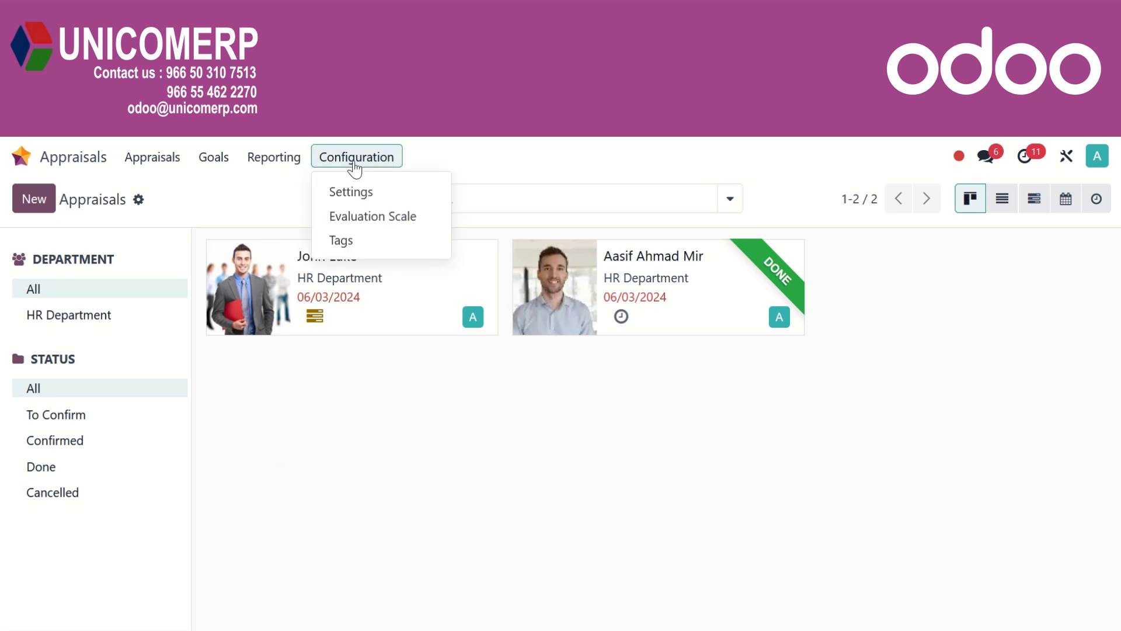
pyautogui.click(346, 200)
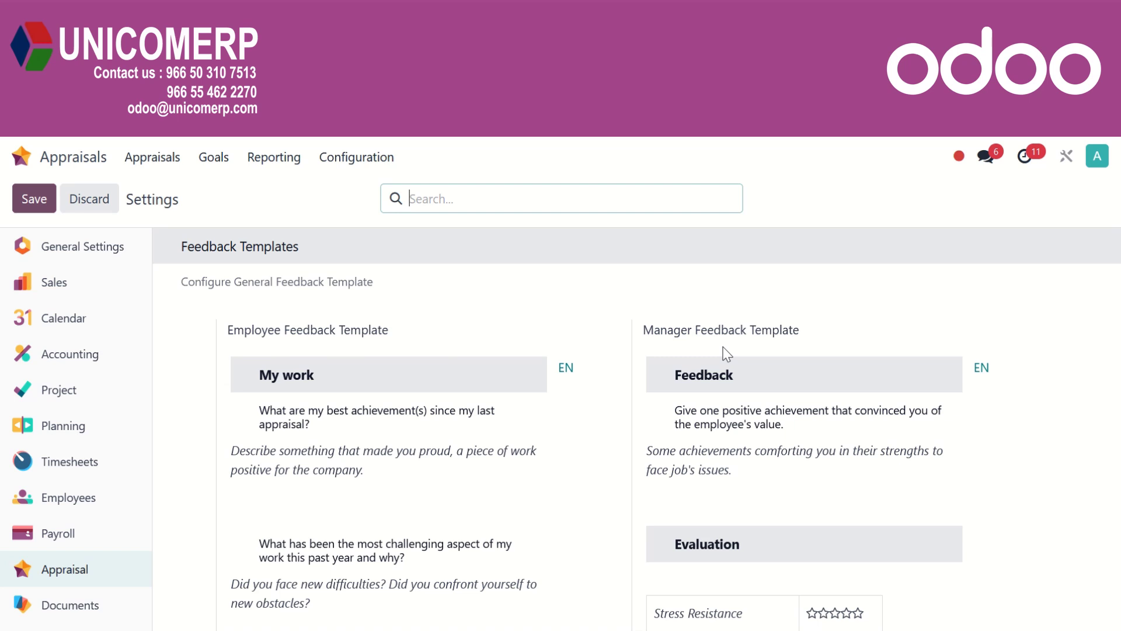
pyautogui.click(309, 380)
pyautogui.doubleClick(282, 380)
pyautogui.click(275, 423)
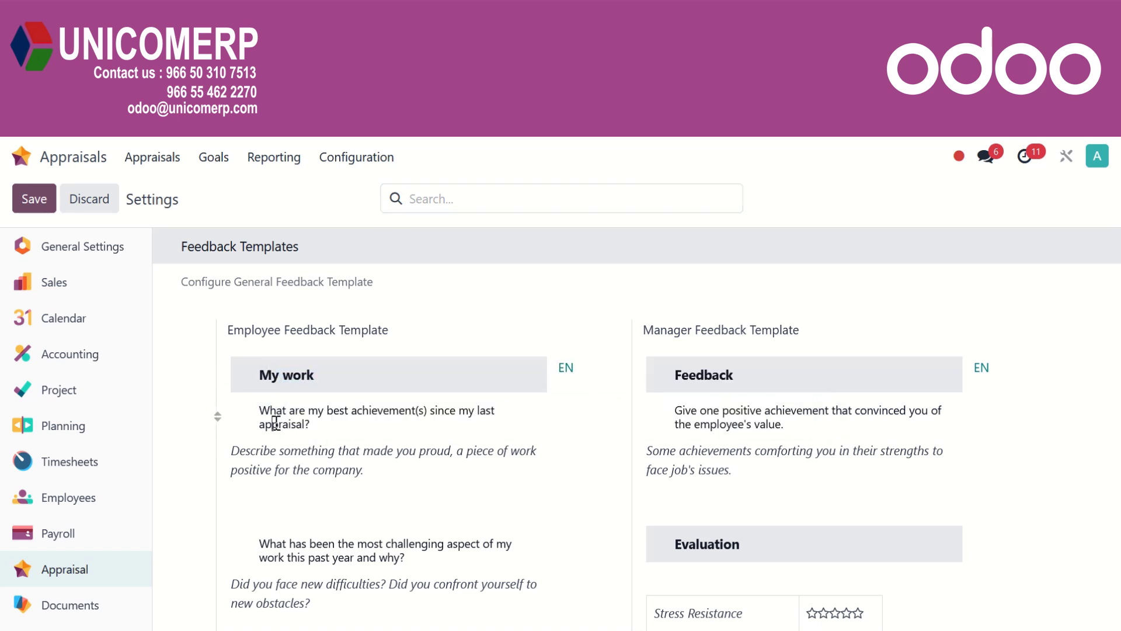
pyautogui.click(311, 516)
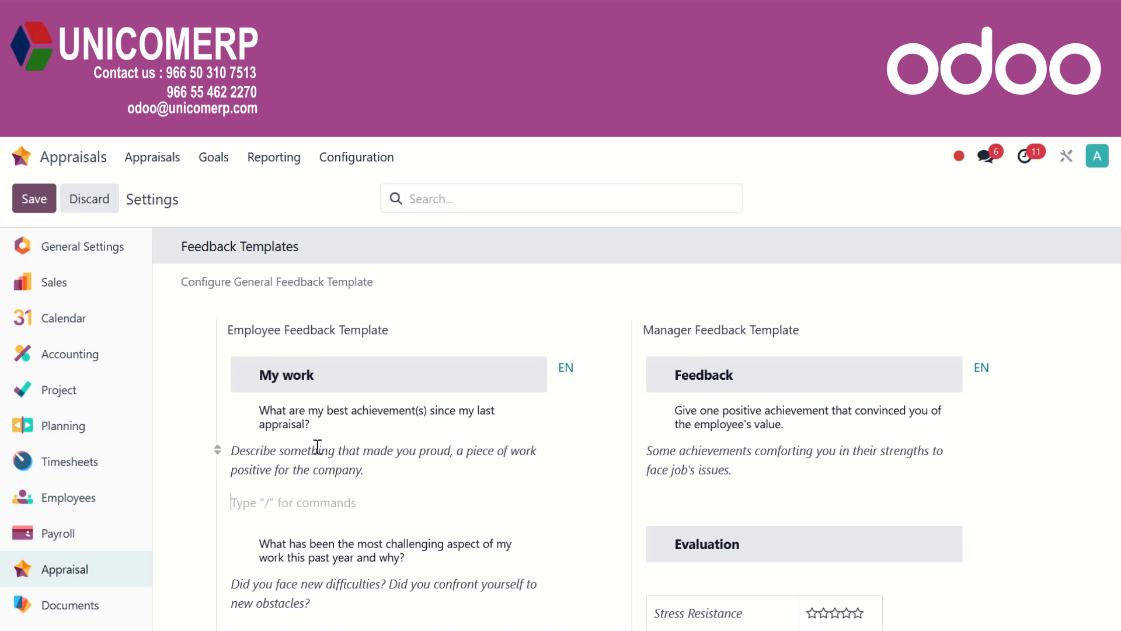
pyautogui.moveTo(261, 408); pyautogui.dragTo(309, 425)
pyautogui.click(345, 473)
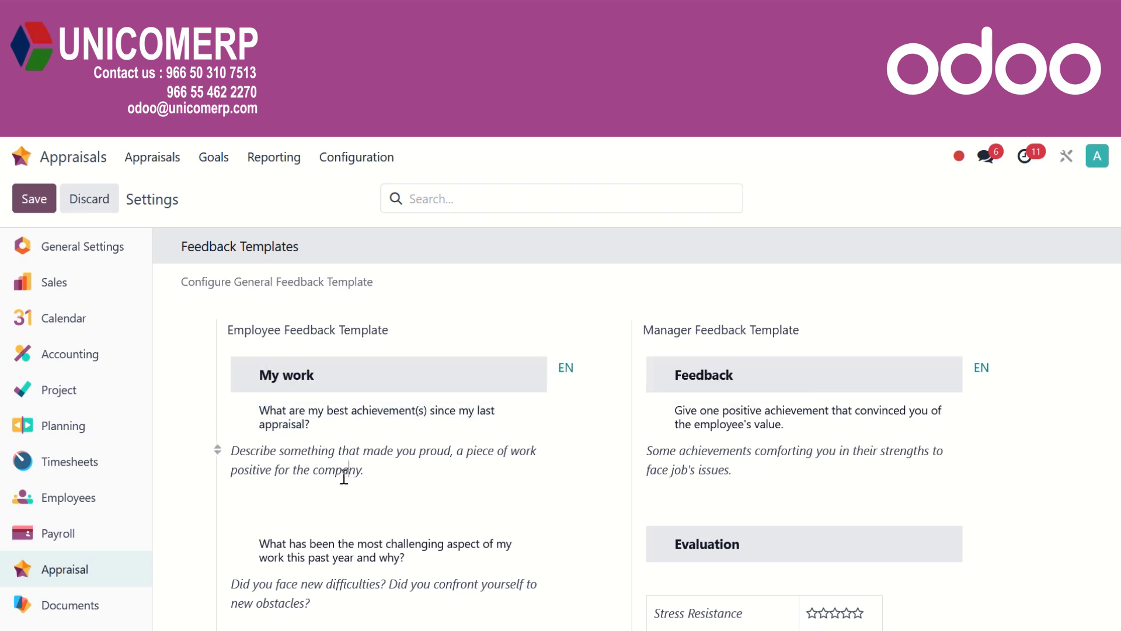
pyautogui.moveTo(233, 468); pyautogui.dragTo(373, 506)
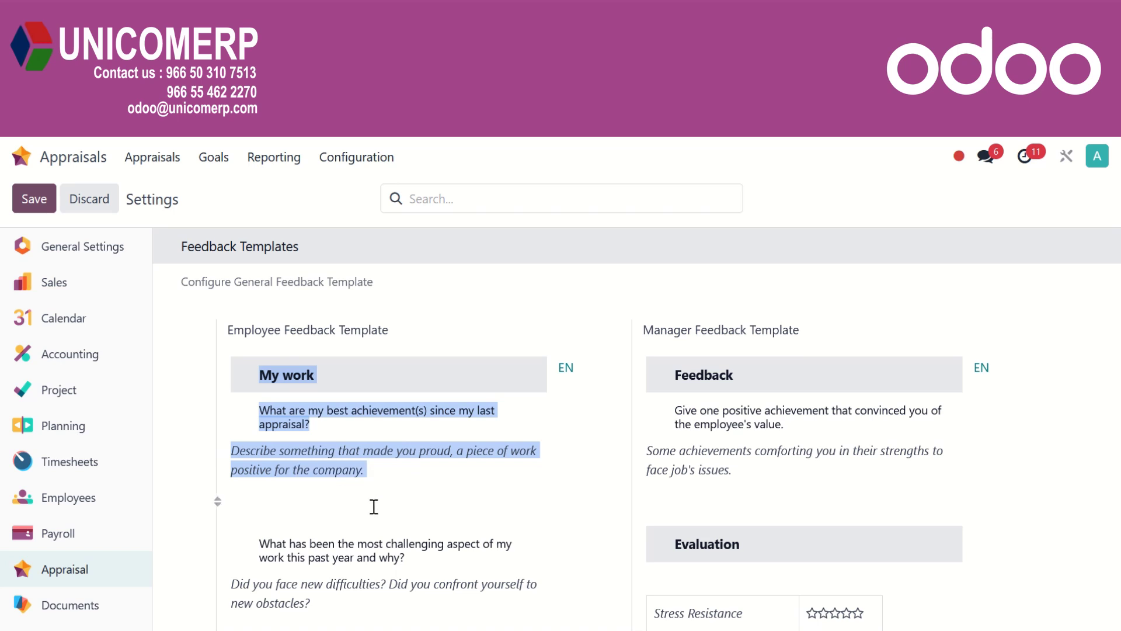
pyautogui.click(373, 513)
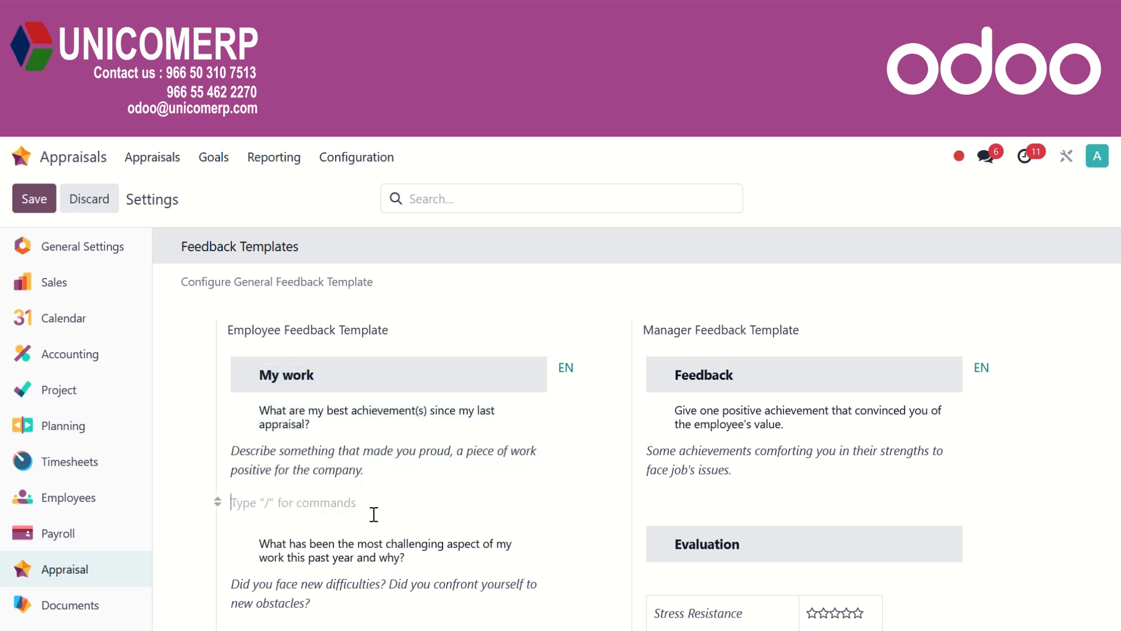
pyautogui.click(323, 372)
# Examine the remaining sections of the employee and manager feedback templates, including My future, My feelings, Evaluation and Improvements.
pyautogui.scroll(-6, 357, 525)
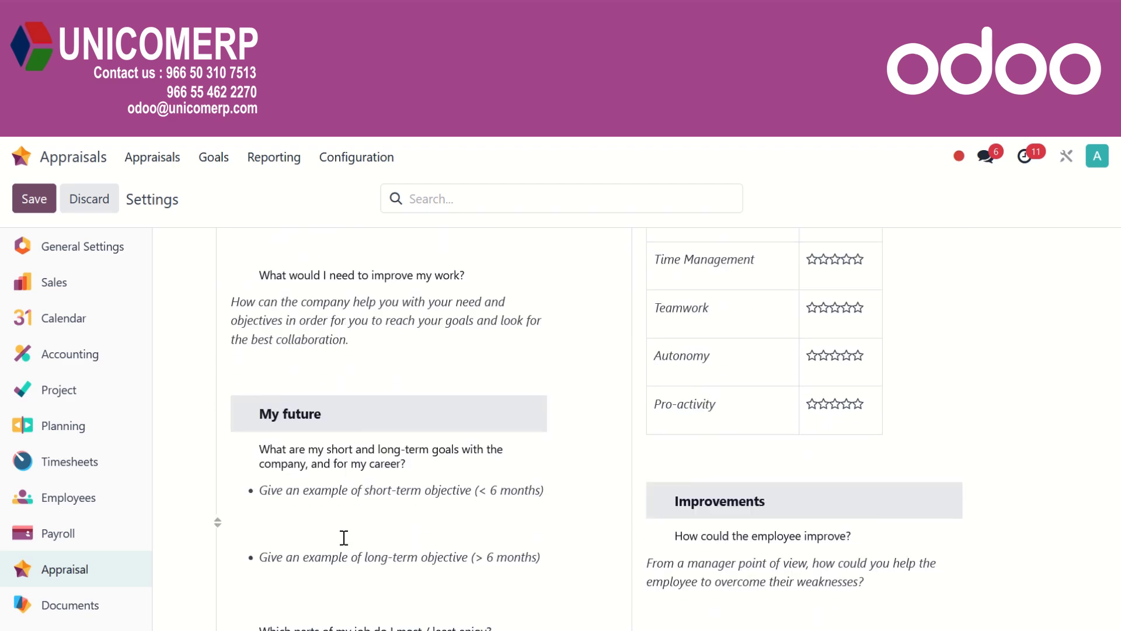
pyautogui.scroll(-3, 343, 535)
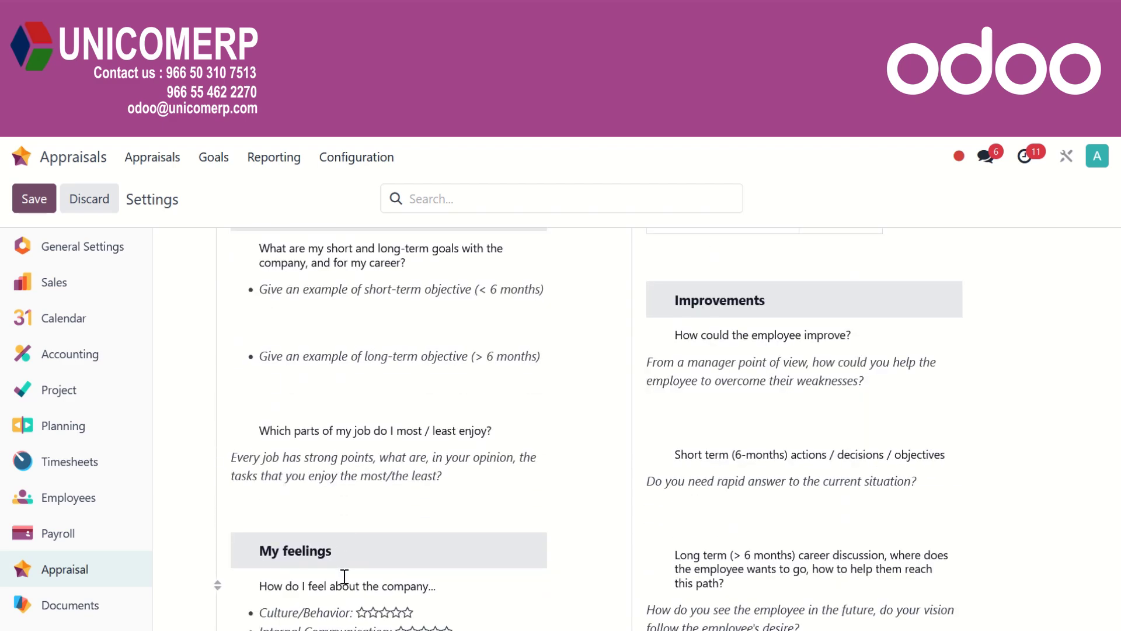
pyautogui.scroll(-2, 425, 576)
pyautogui.scroll(9, 746, 558)
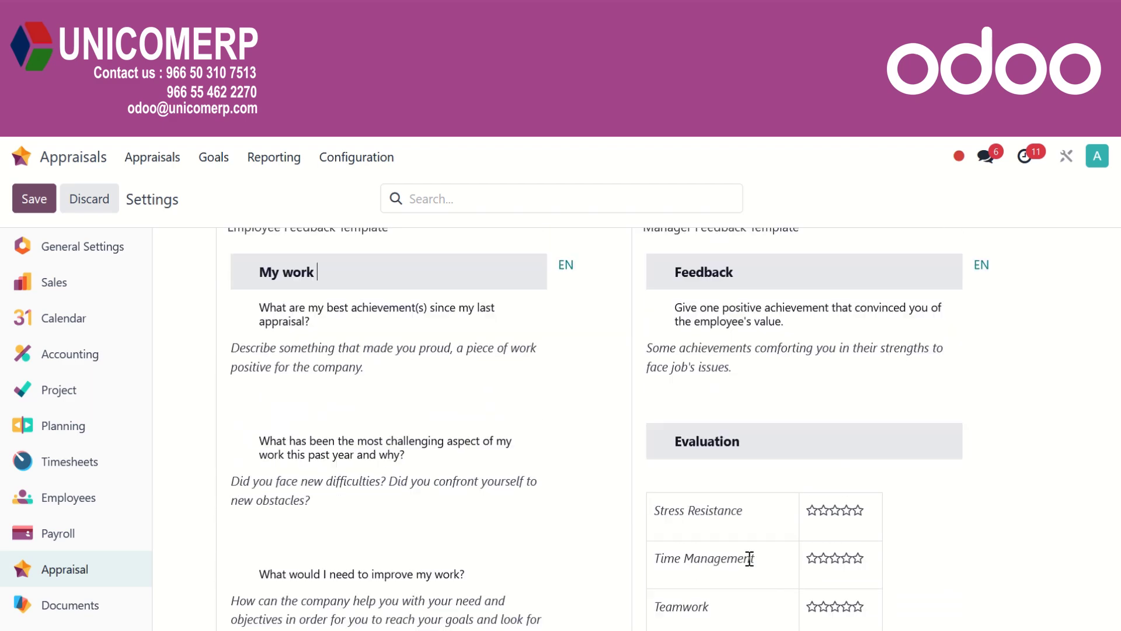
pyautogui.scroll(2, 750, 558)
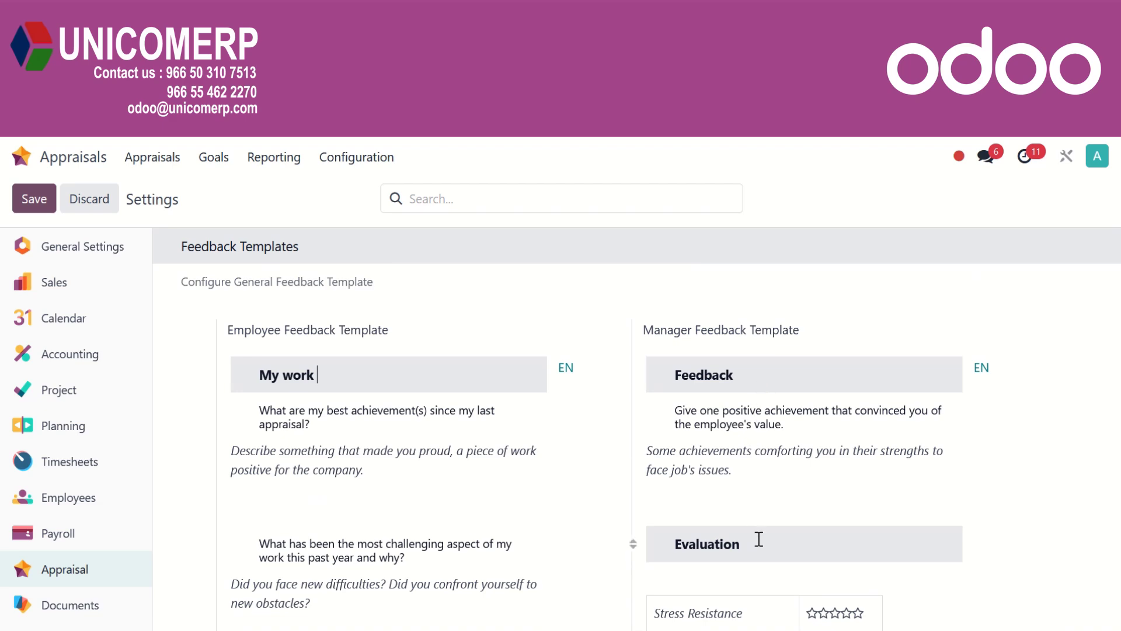
pyautogui.scroll(-8, 775, 546)
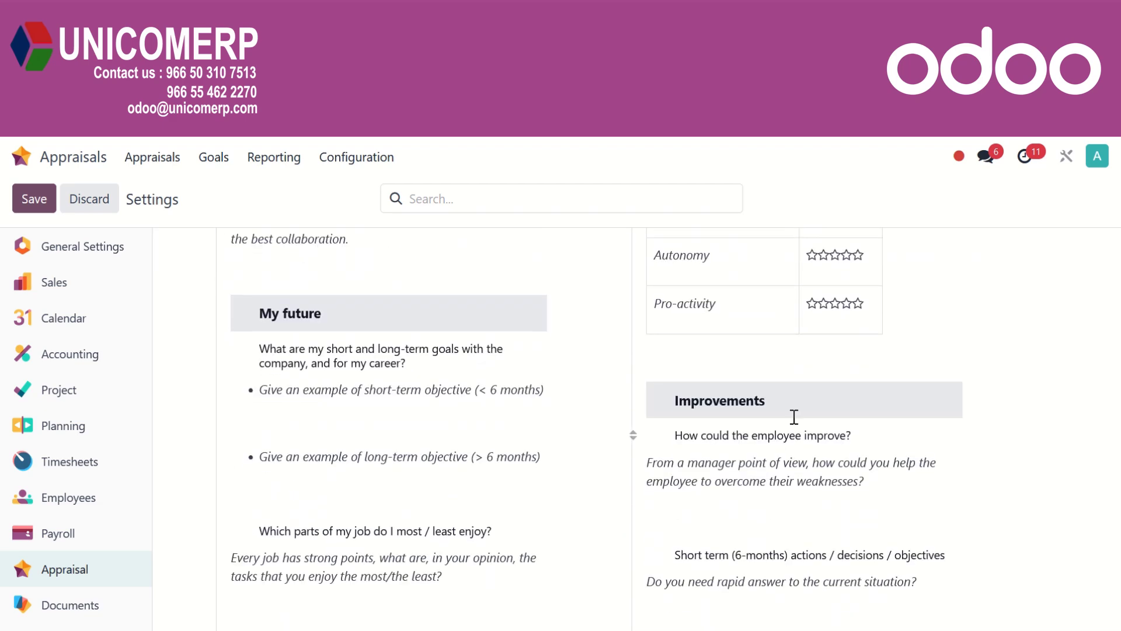
pyautogui.scroll(-3, 765, 607)
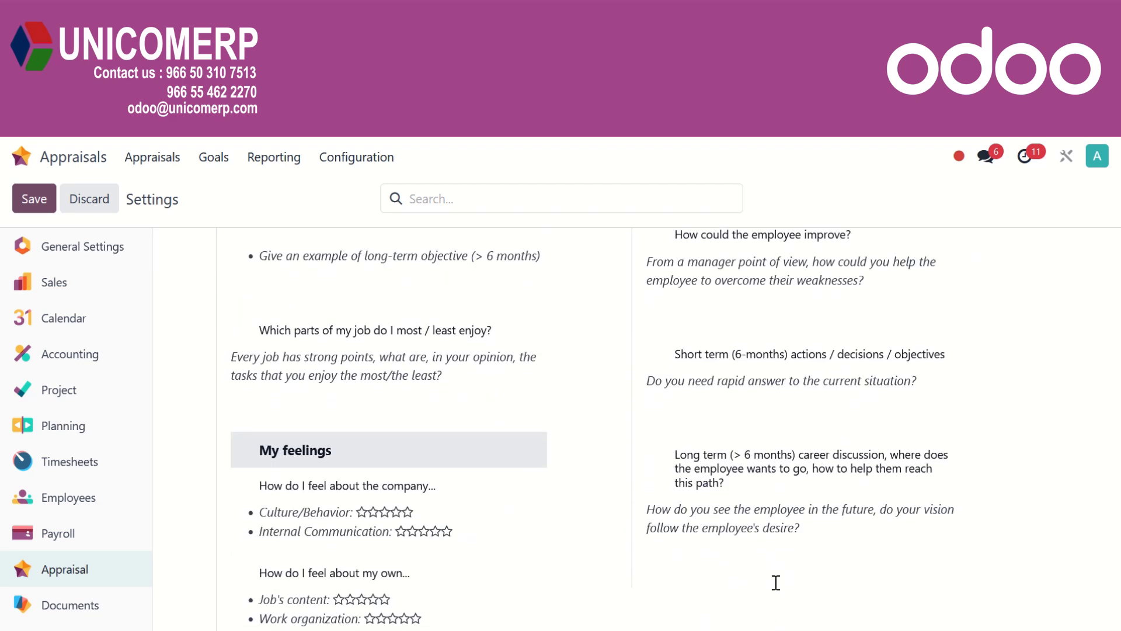
pyautogui.scroll(5, 775, 583)
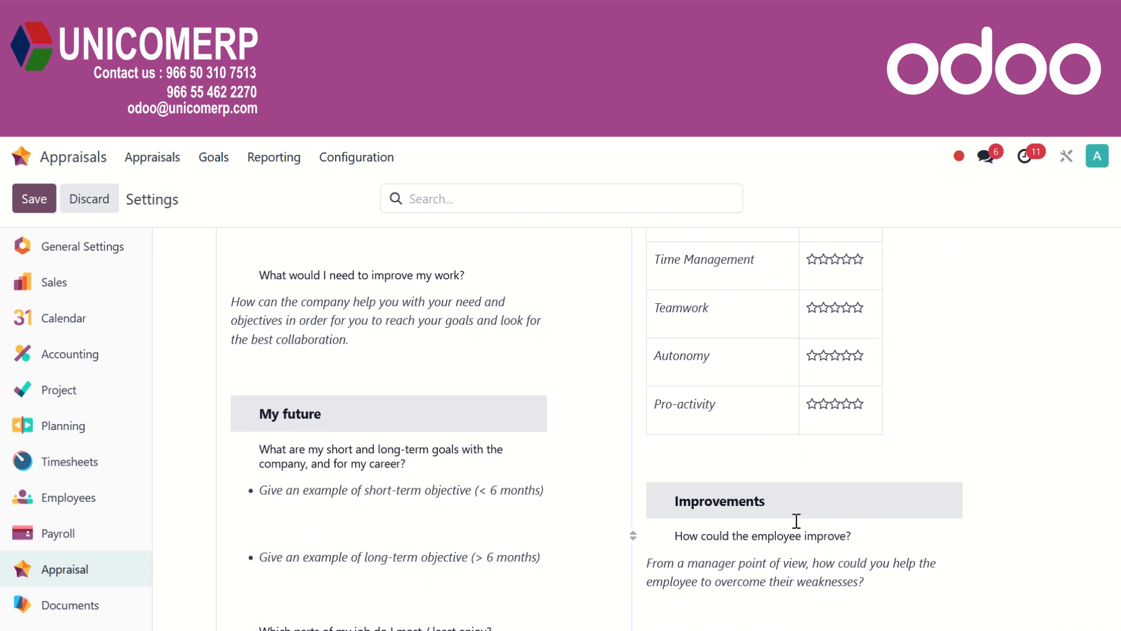
pyautogui.click(843, 579)
pyautogui.scroll(-2, 642, 585)
pyautogui.scroll(-4, 596, 593)
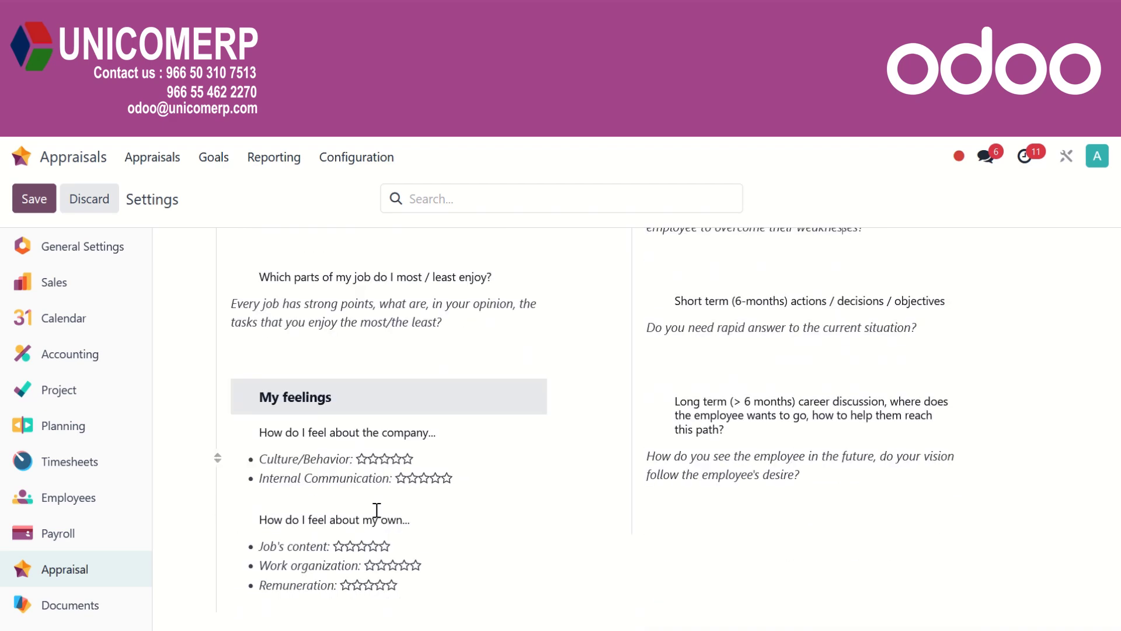
pyautogui.scroll(2, 377, 511)
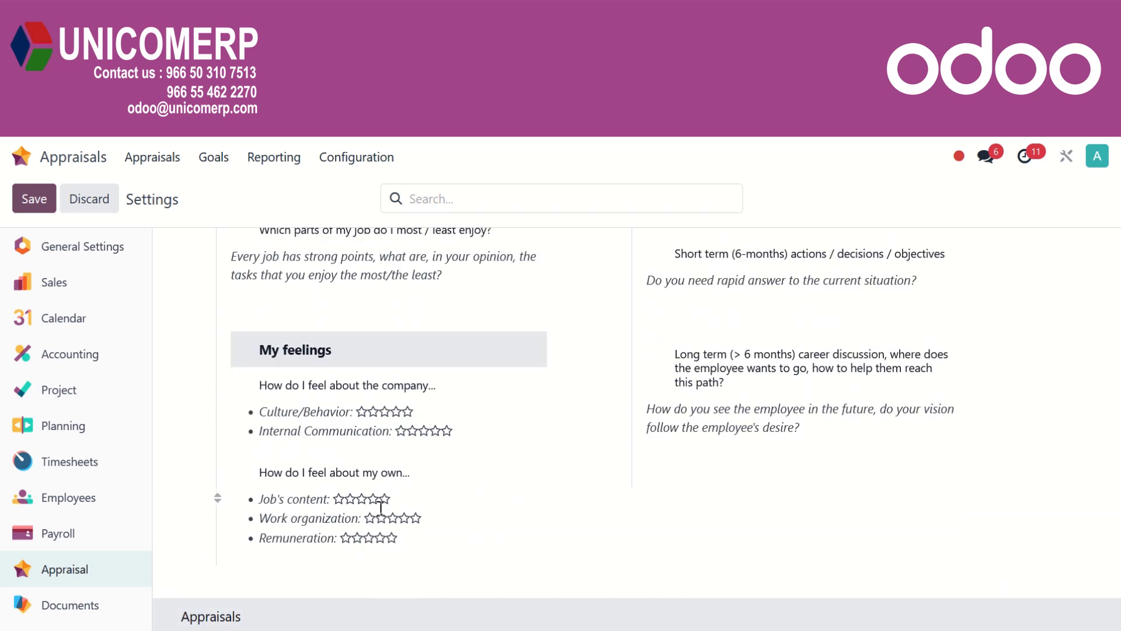
# Examine the month intervals of the Appraisals Plans setting and the 360 Feedback option.
pyautogui.scroll(-3, 380, 514)
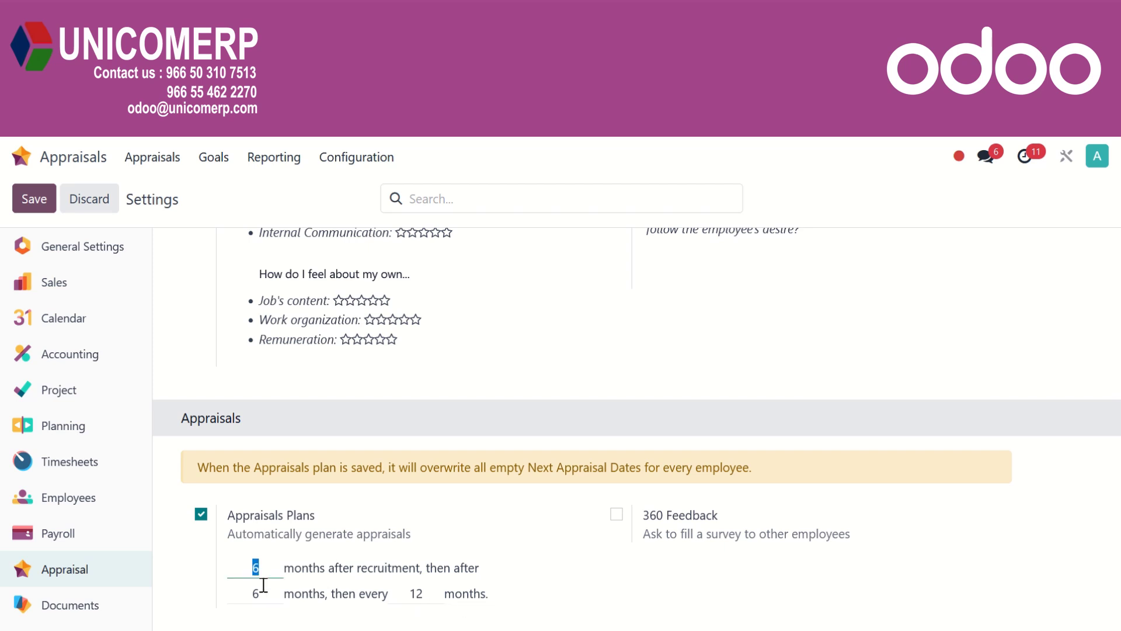
pyautogui.doubleClick(435, 599)
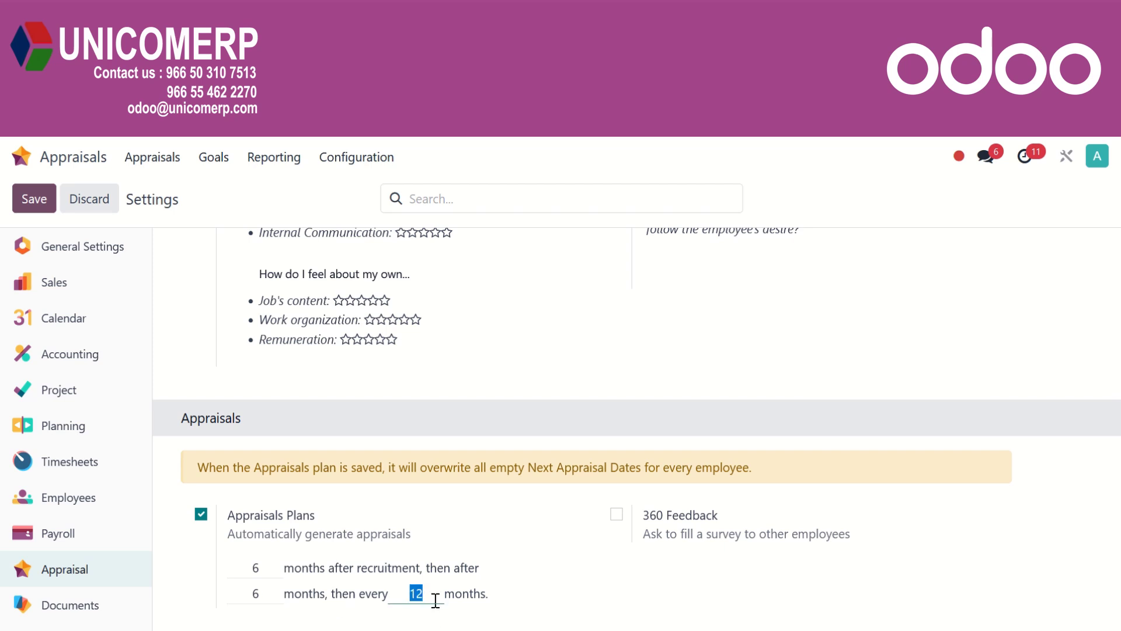
pyautogui.click(658, 540)
pyautogui.scroll(2, 370, 474)
pyautogui.scroll(6, 369, 474)
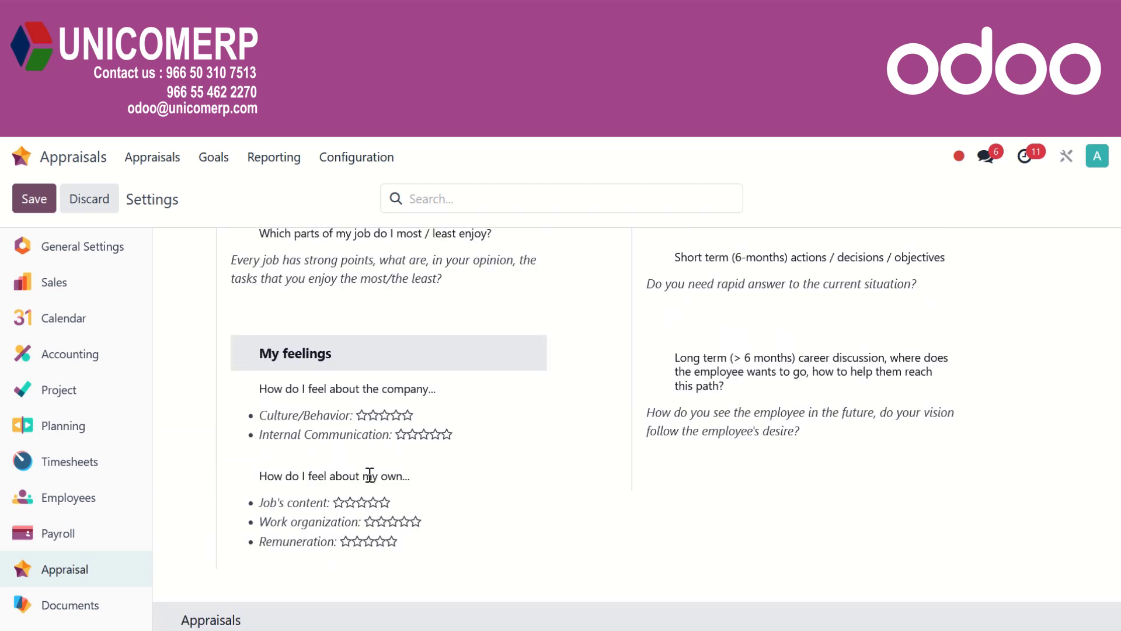
# Open the Evaluation Scale list of the appraisals configuration to view the rating names.
pyautogui.click(356, 157)
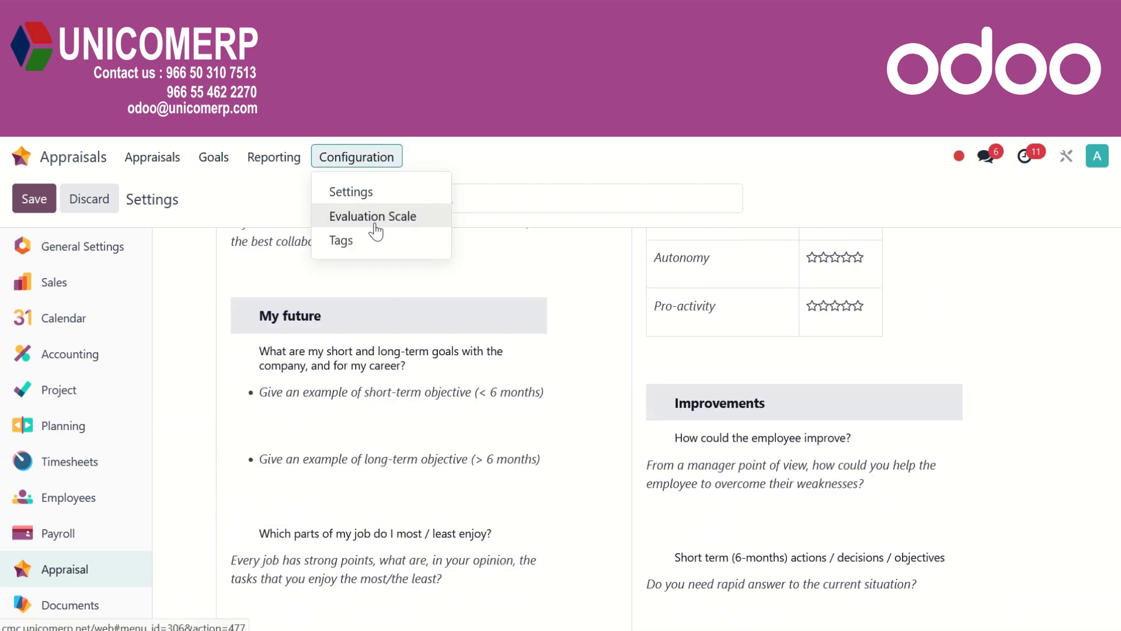
pyautogui.click(375, 227)
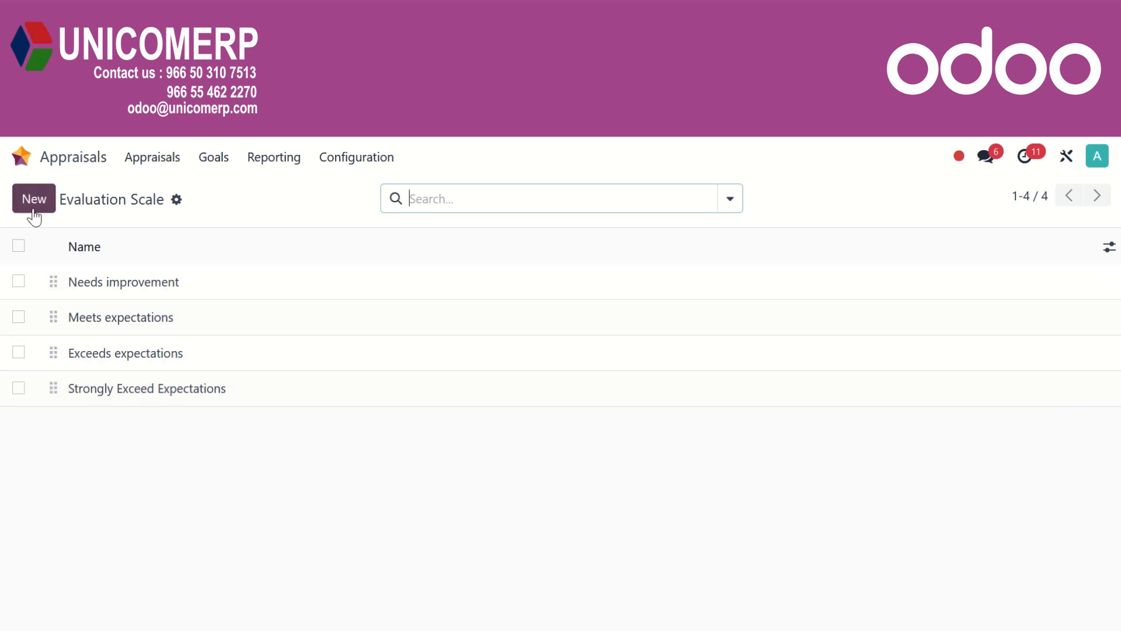
# Open the goal tags list, start a new blank tag and discard it.
pyautogui.click(357, 160)
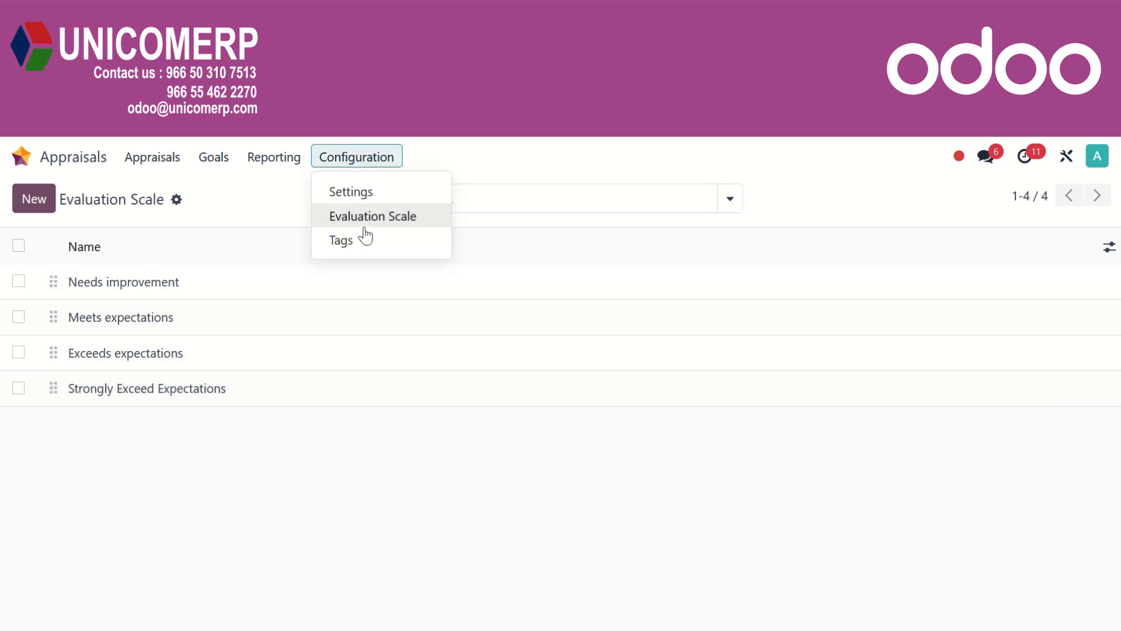
pyautogui.click(359, 248)
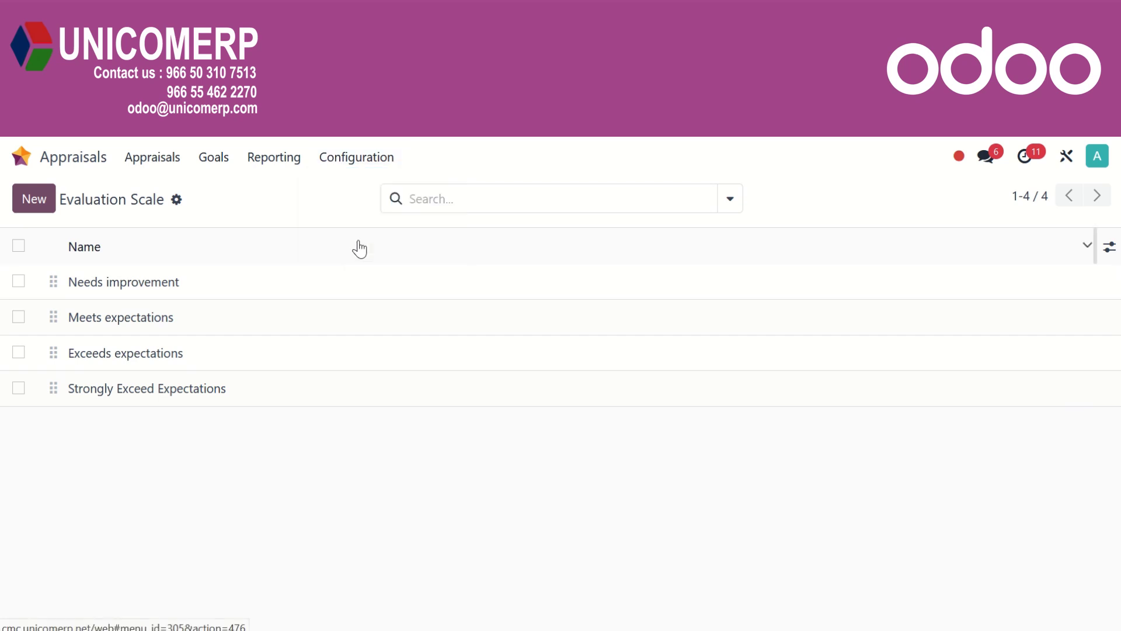
pyautogui.click(39, 208)
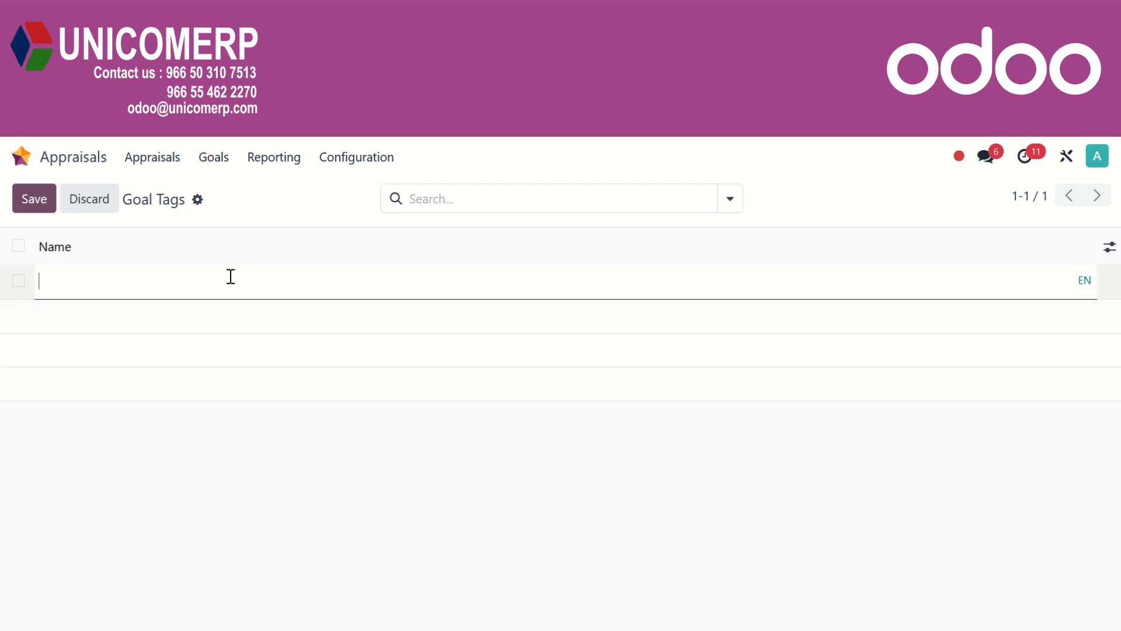
pyautogui.click(106, 208)
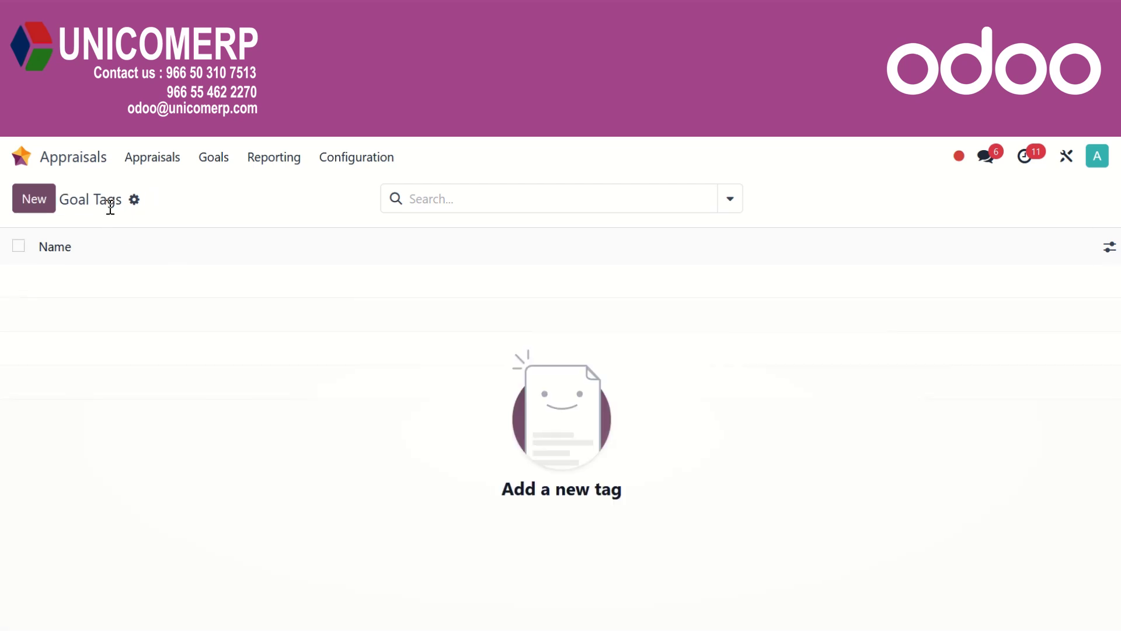
# Open the appraisals overview, switch it to list view and return to the kanban view.
pyautogui.click(177, 166)
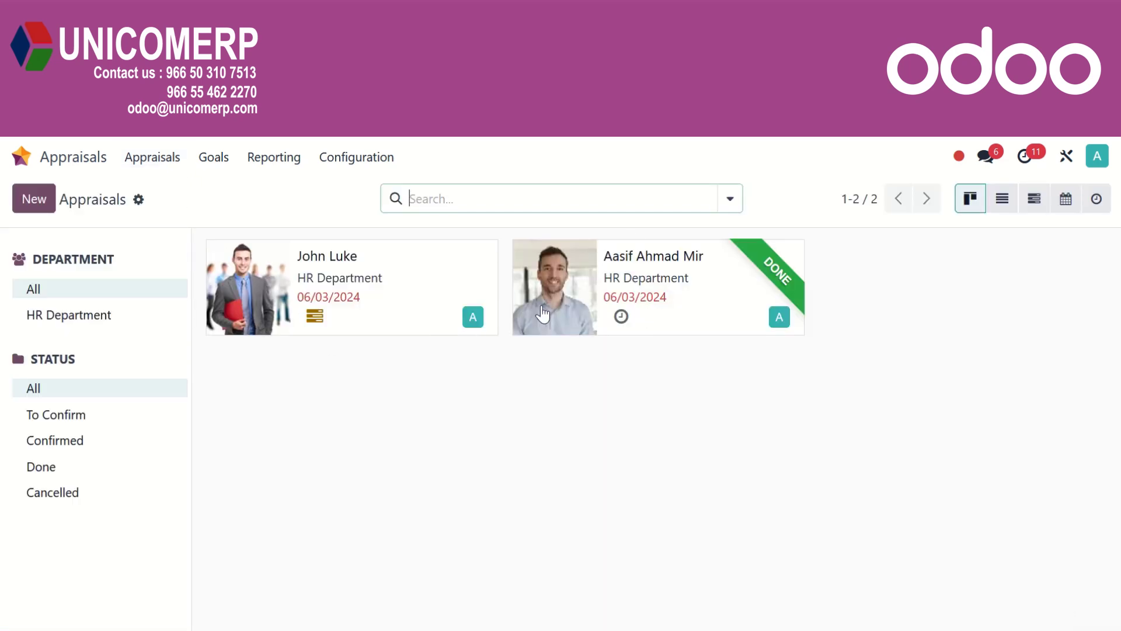
pyautogui.click(1001, 209)
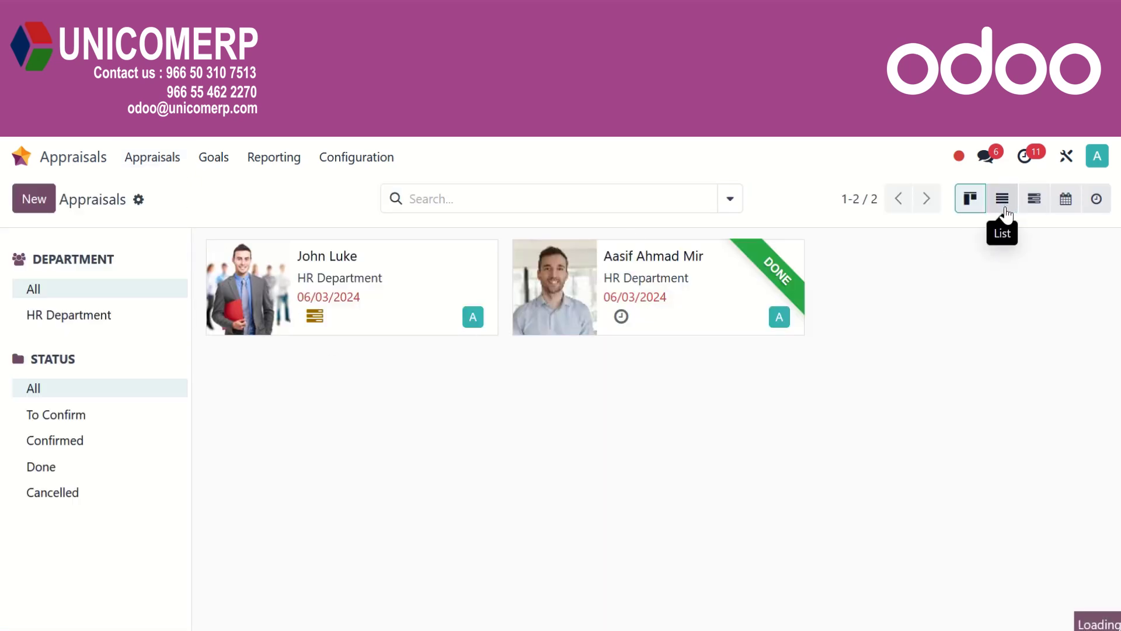
pyautogui.click(973, 206)
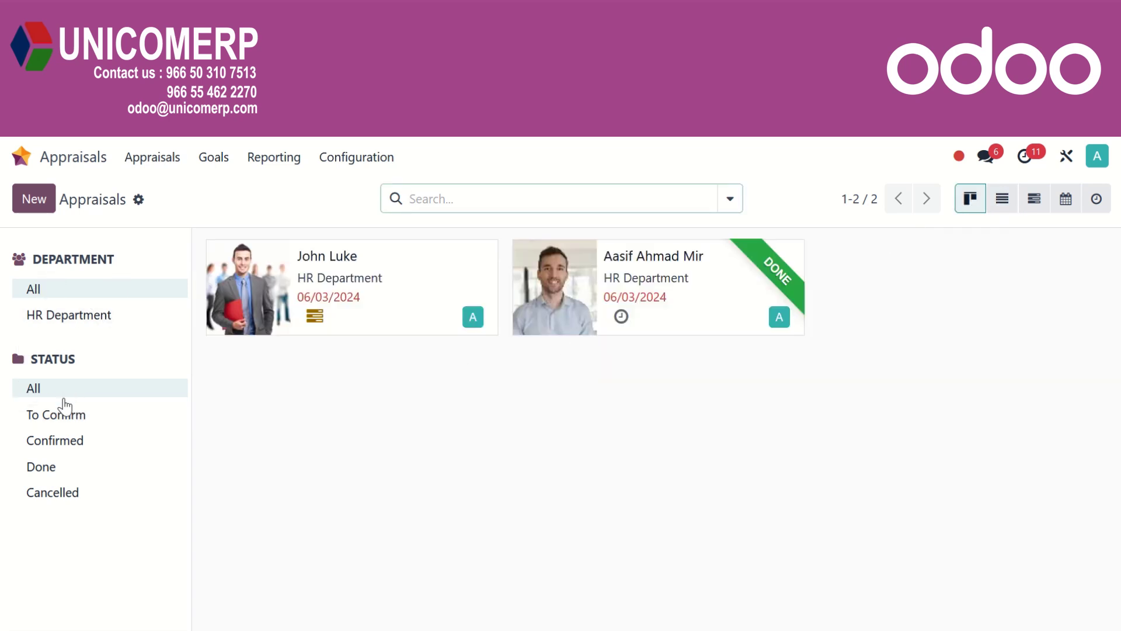
# Create a new appraisal and select the Finance department employee by searching for the first name.
pyautogui.click(34, 208)
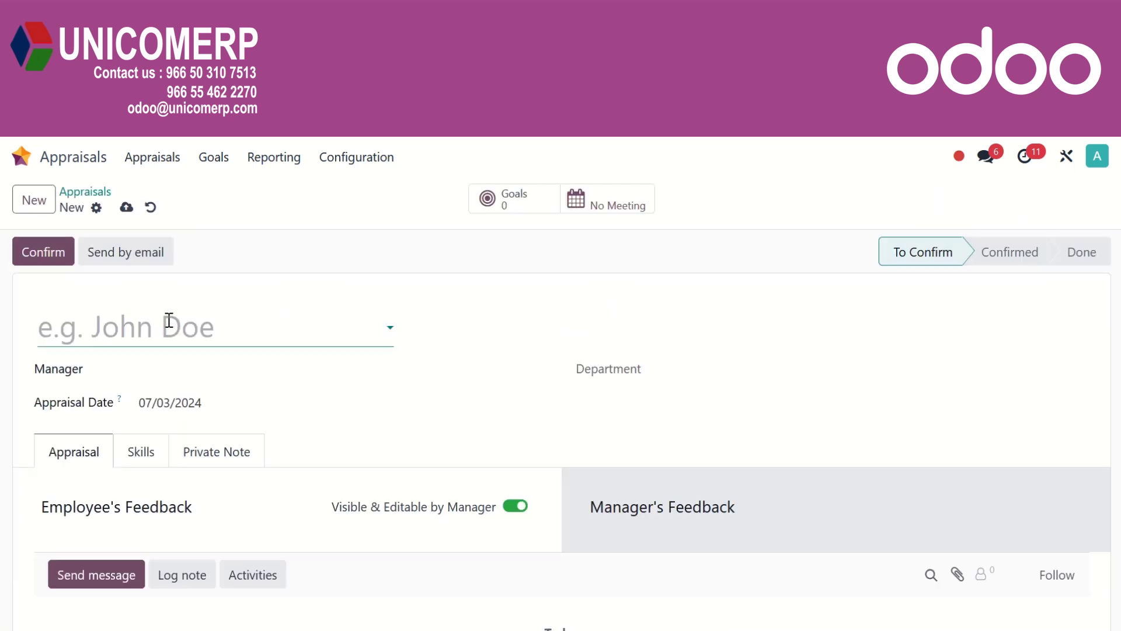
pyautogui.write('abdu')
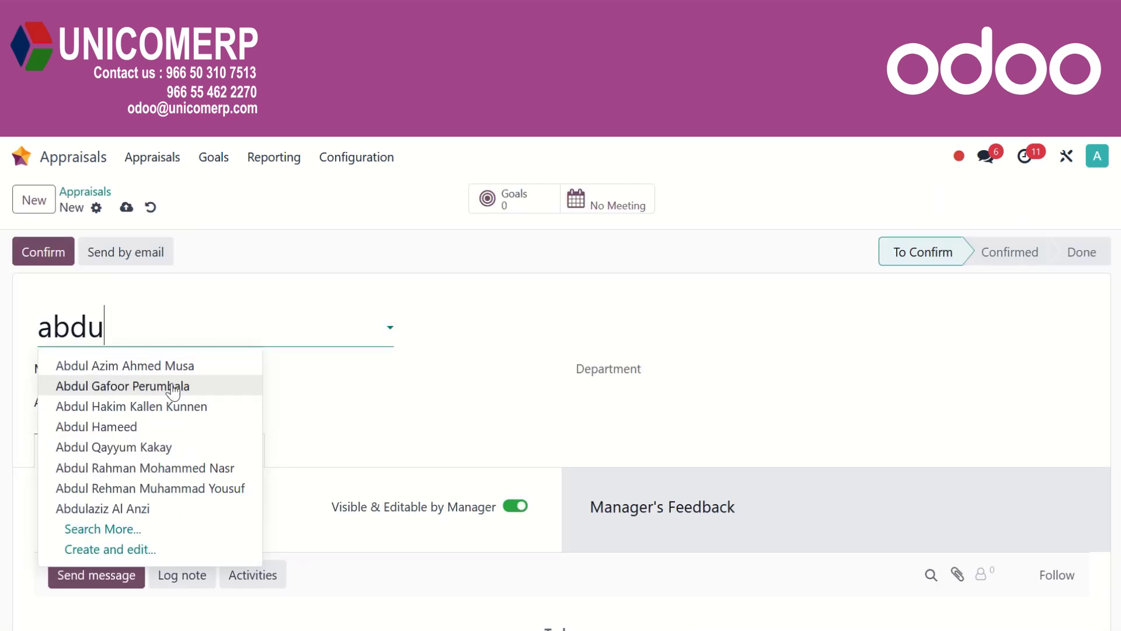
pyautogui.click(156, 421)
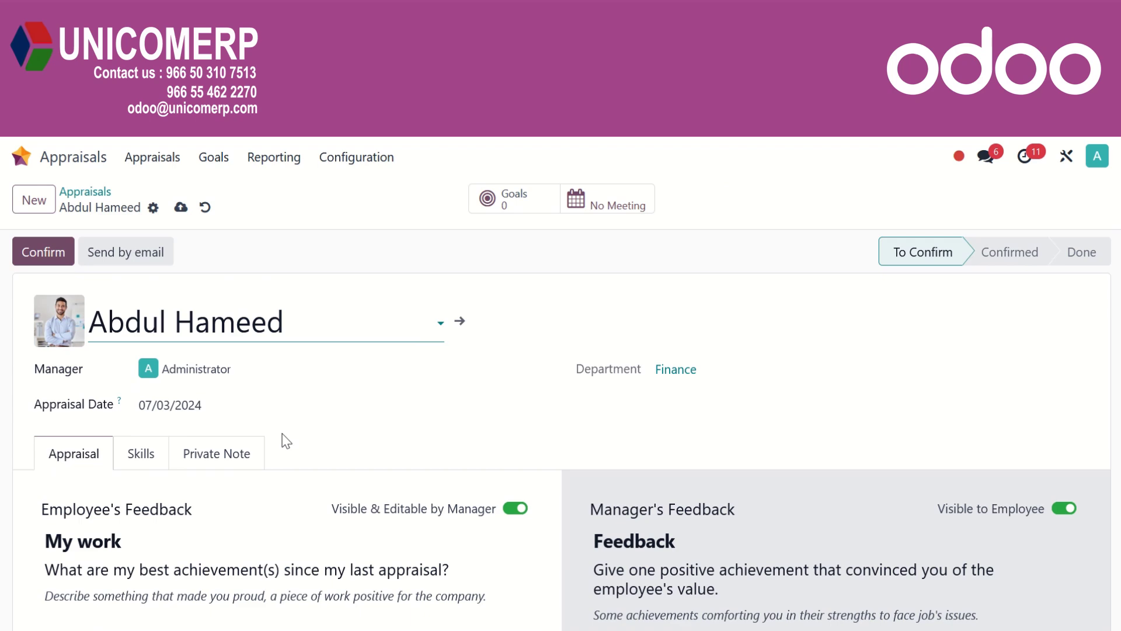
# Review the employee and manager feedback questions in the new appraisal and confirm the appraisal.
pyautogui.scroll(-2, 277, 453)
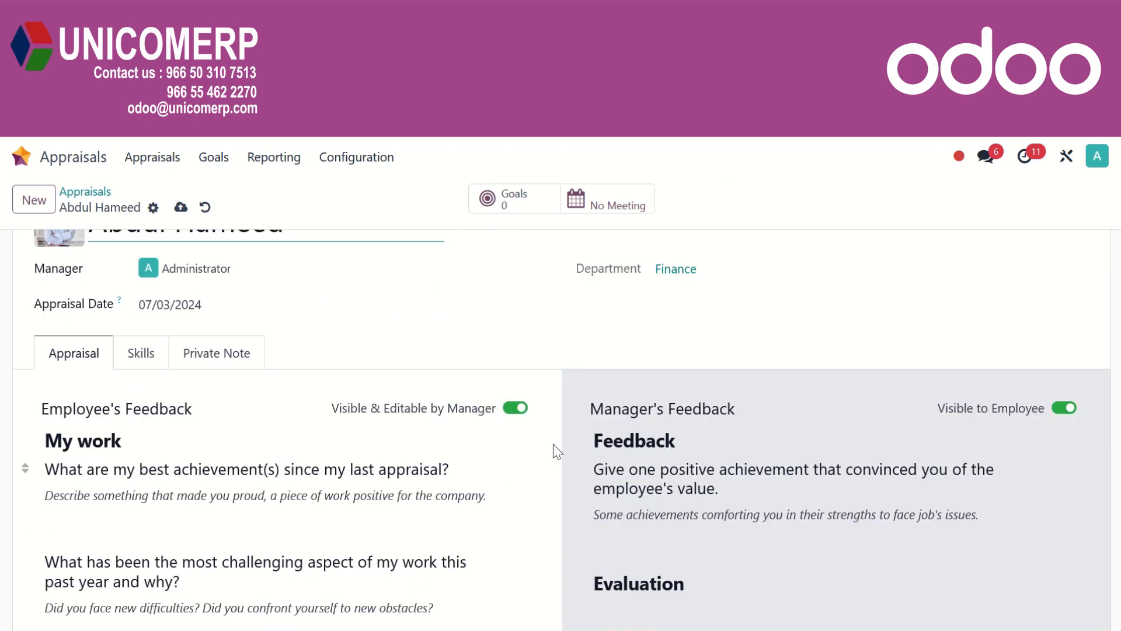
pyautogui.scroll(-3, 613, 561)
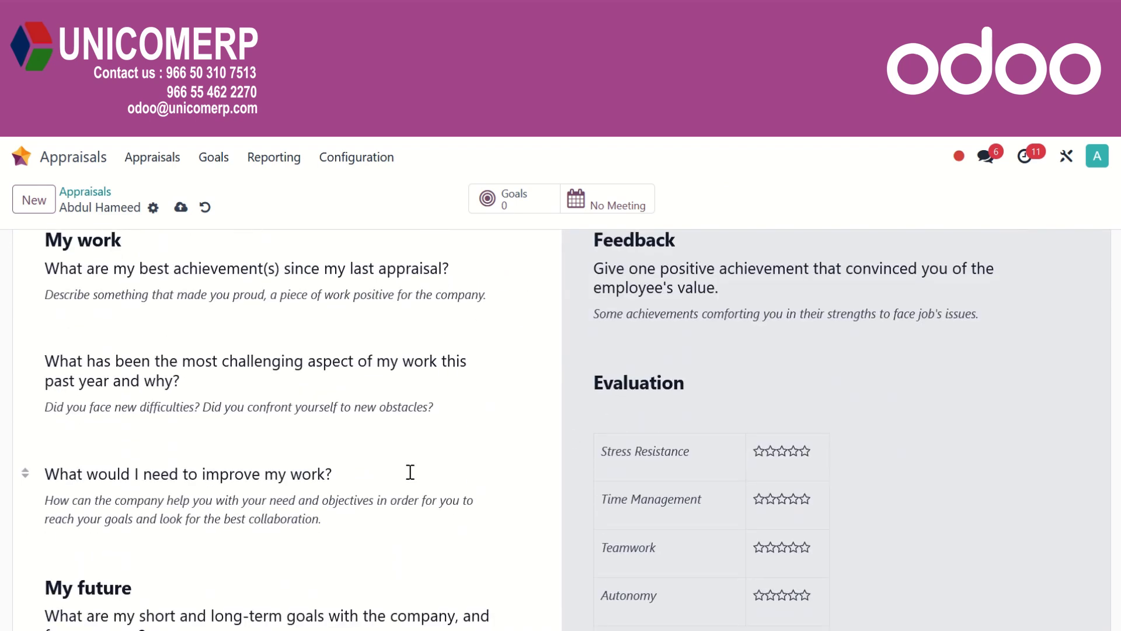
pyautogui.scroll(5, 409, 472)
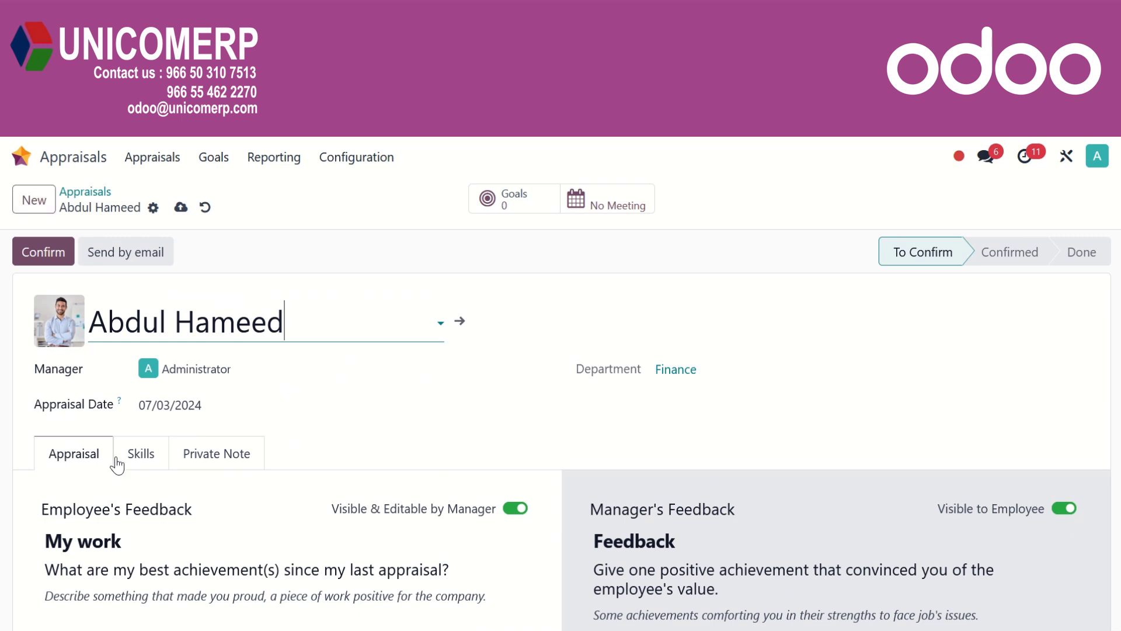
pyautogui.click(39, 262)
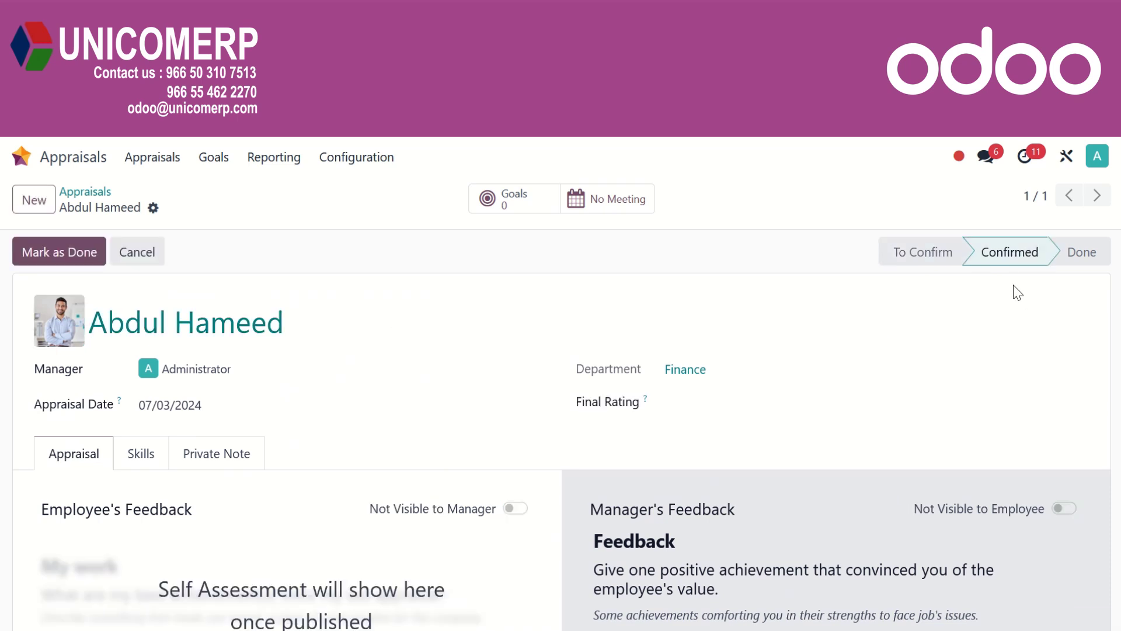
# Review the confirmed appraisal's feedback sections and the planned activities and change history below them.
pyautogui.scroll(-2, 401, 536)
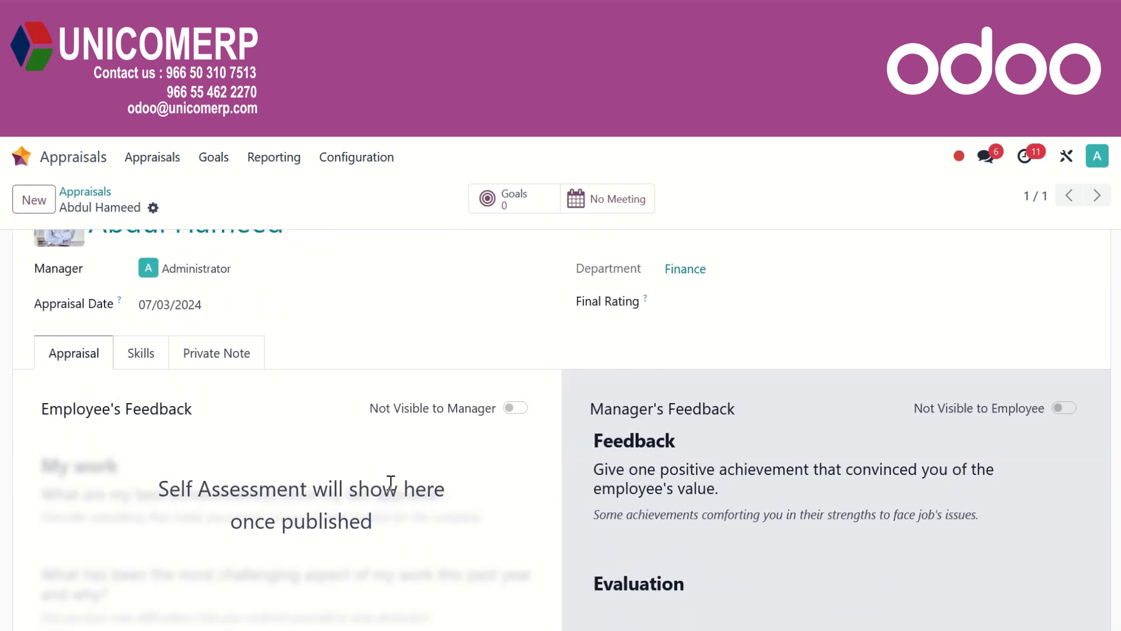
pyautogui.scroll(-5, 388, 500)
pyautogui.scroll(-10, 388, 500)
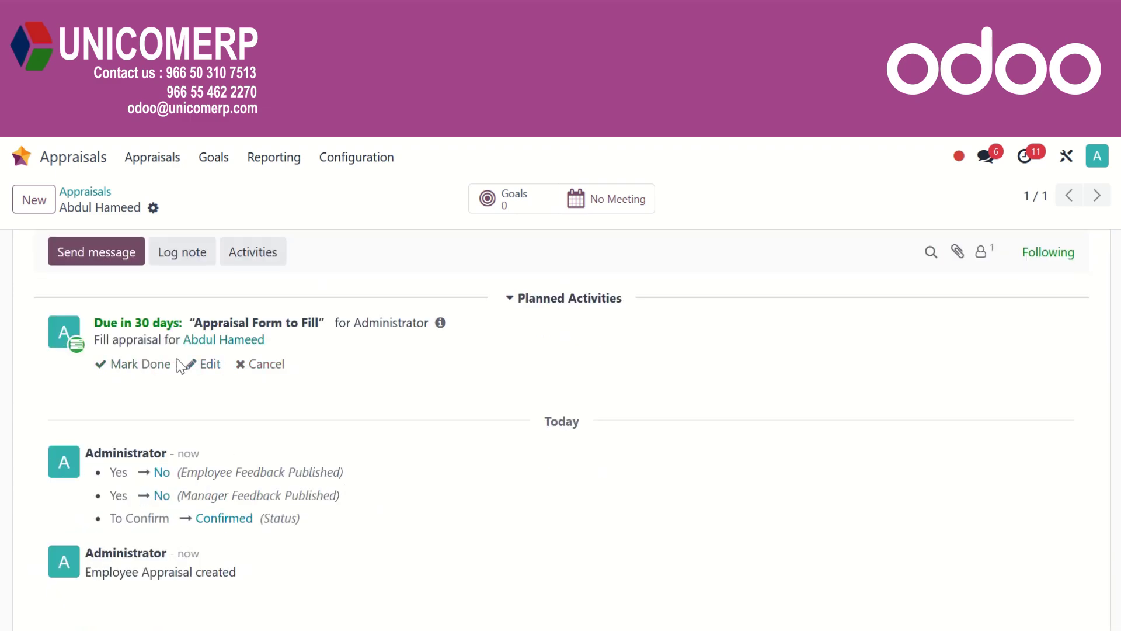
pyautogui.scroll(12, 438, 448)
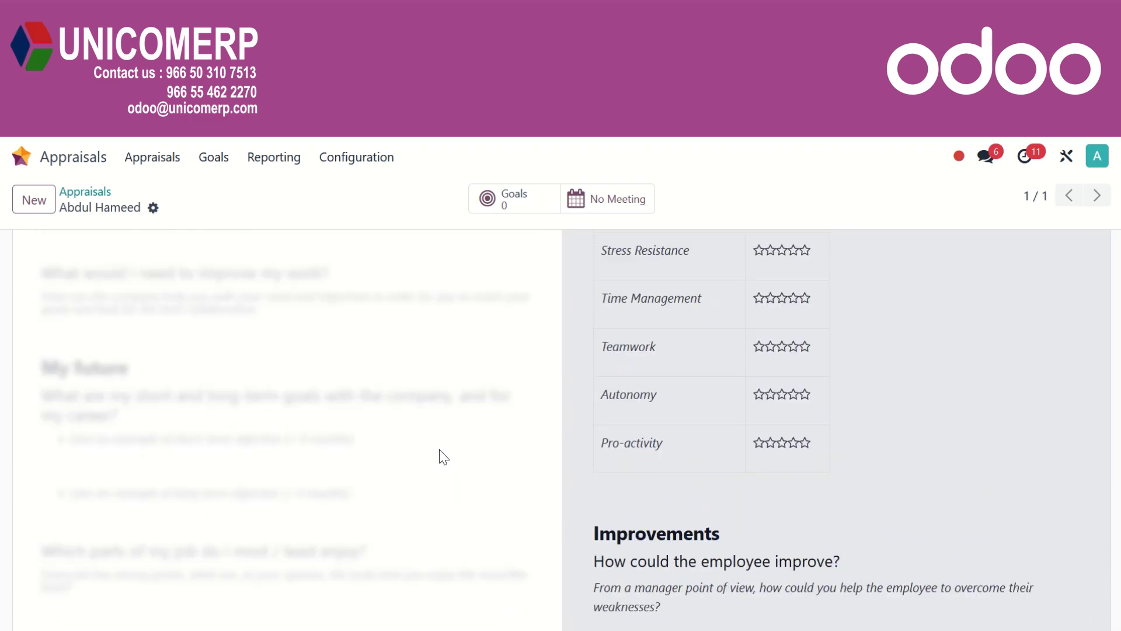
pyautogui.scroll(5, 439, 450)
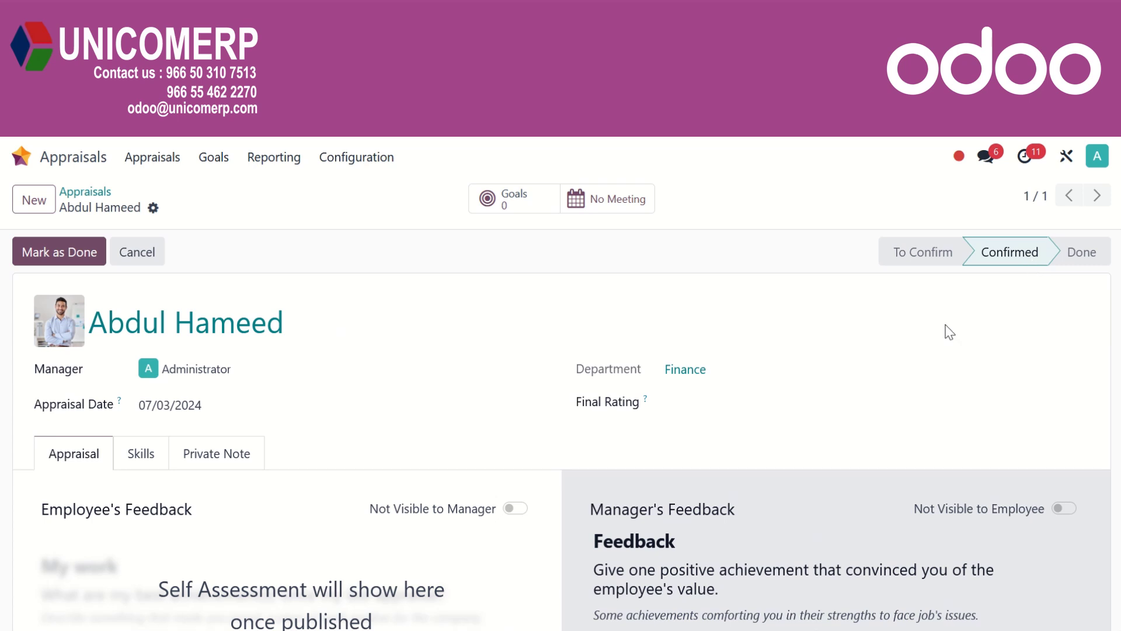
pyautogui.scroll(-2, 310, 560)
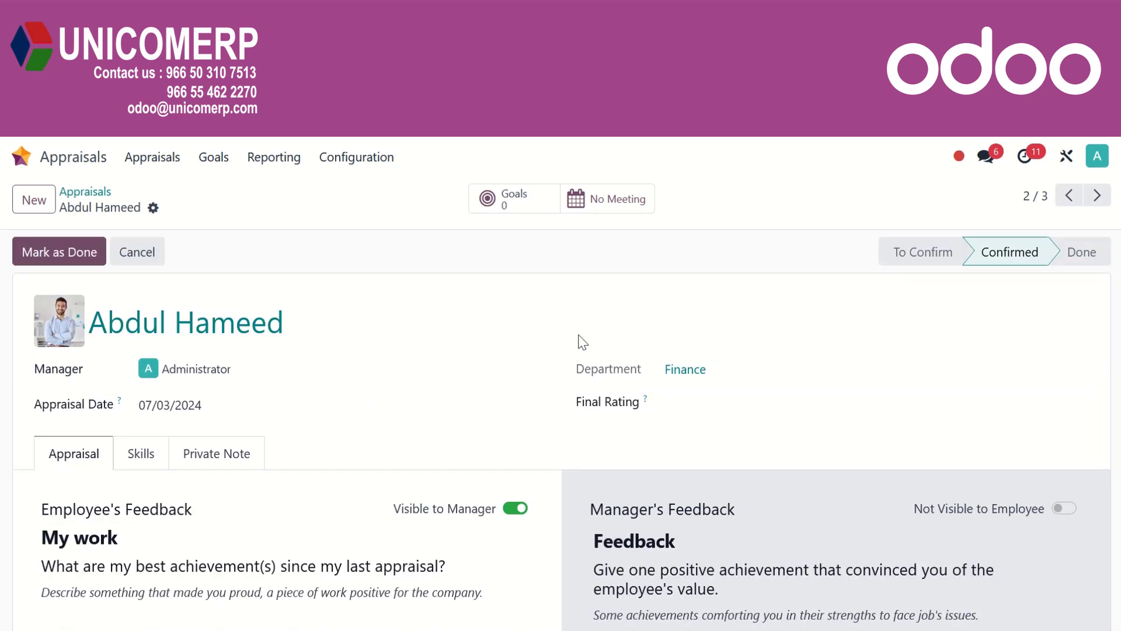
# In the manager's evaluation, rate Stress Resistance five stars and Time Management, Teamwork, Autonomy and Pro-activity four stars each.
pyautogui.scroll(-3, 419, 367)
pyautogui.scroll(-1, 418, 370)
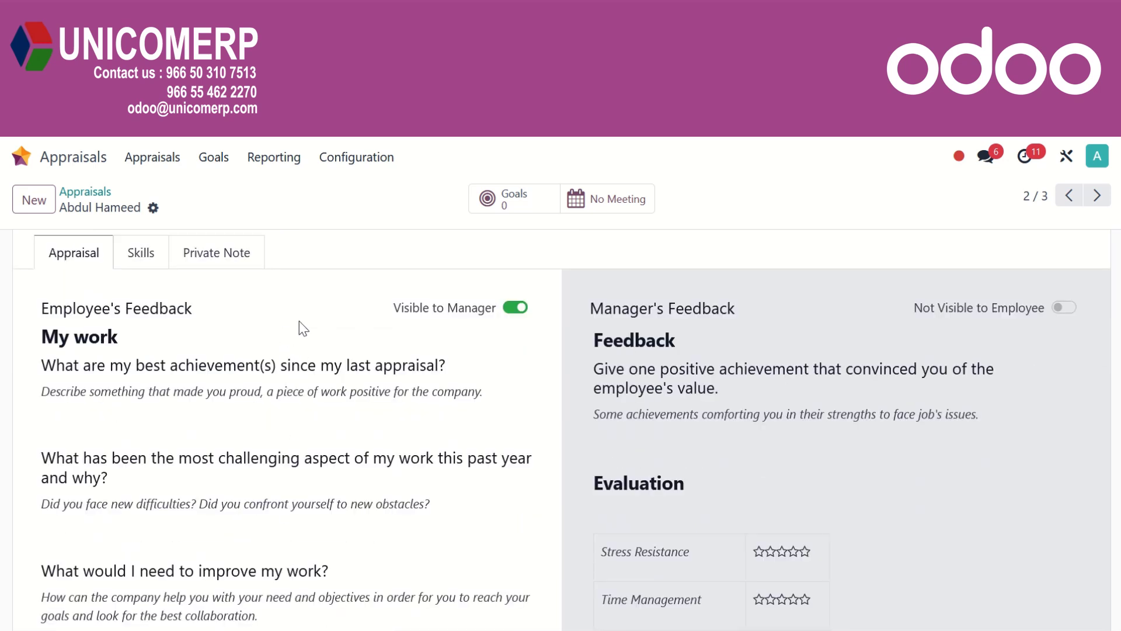
pyautogui.scroll(-2, 574, 377)
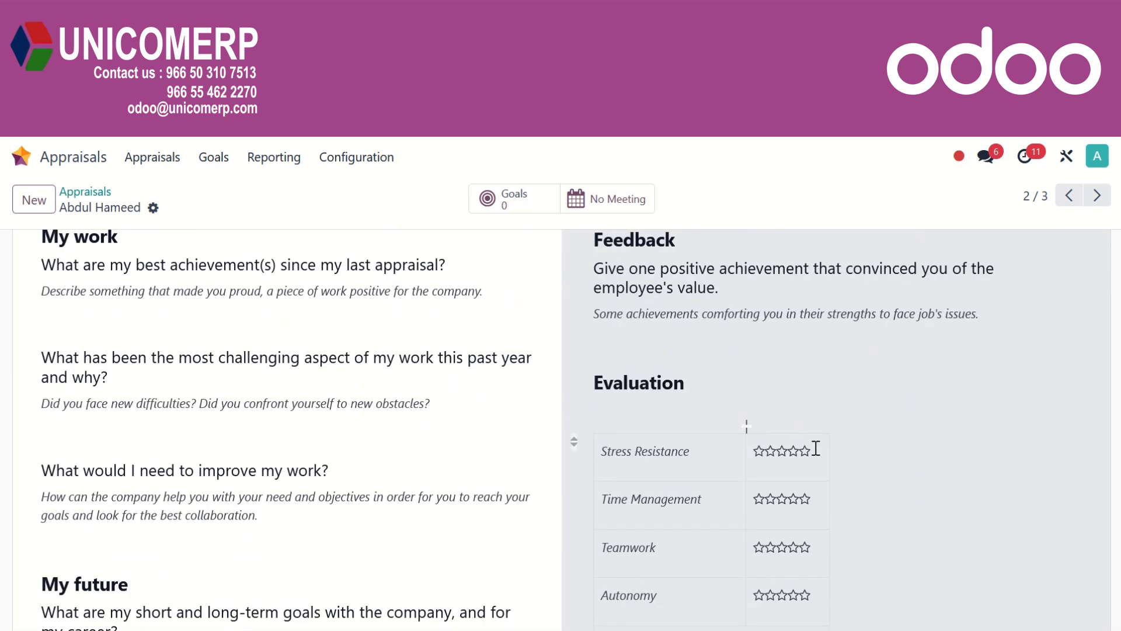
pyautogui.click(804, 450)
pyautogui.click(795, 498)
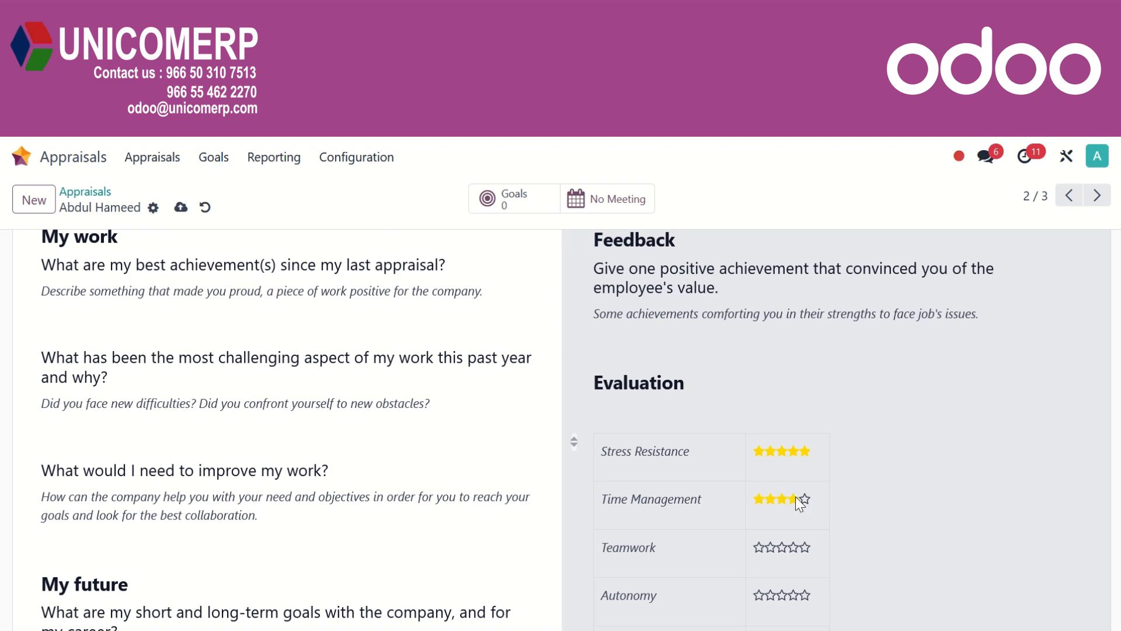
pyautogui.click(790, 551)
pyautogui.click(797, 592)
pyautogui.scroll(-1, 798, 593)
pyautogui.scroll(-3, 797, 593)
pyautogui.click(794, 443)
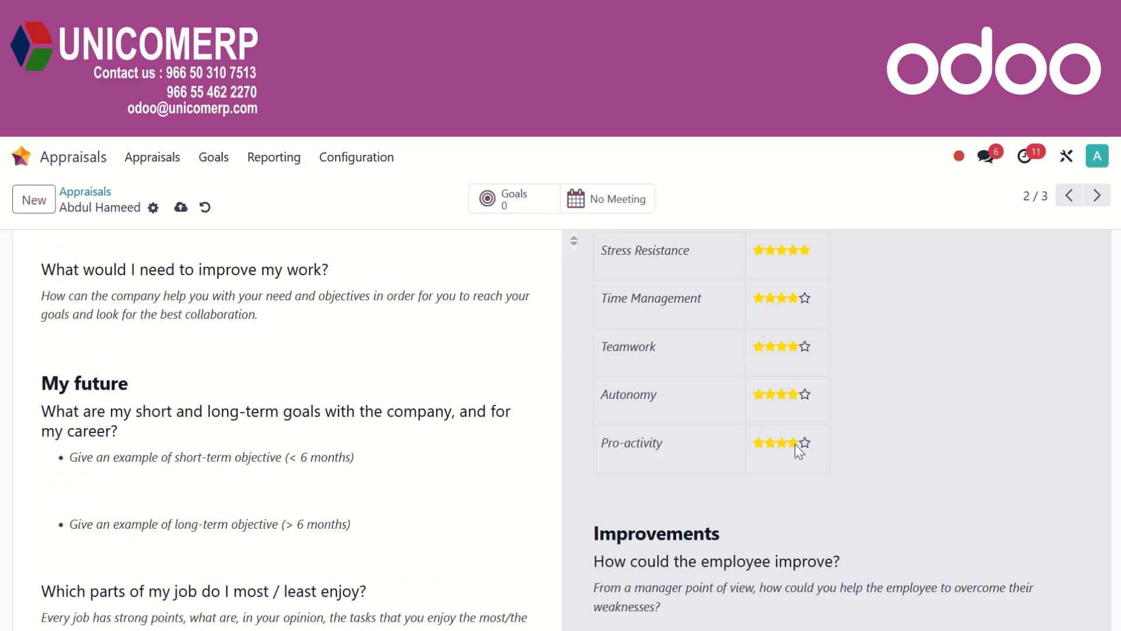
# Look through the appraisal's skills and private note sections and mark the appraisal as done.
pyautogui.scroll(1, 365, 448)
pyautogui.scroll(6, 365, 449)
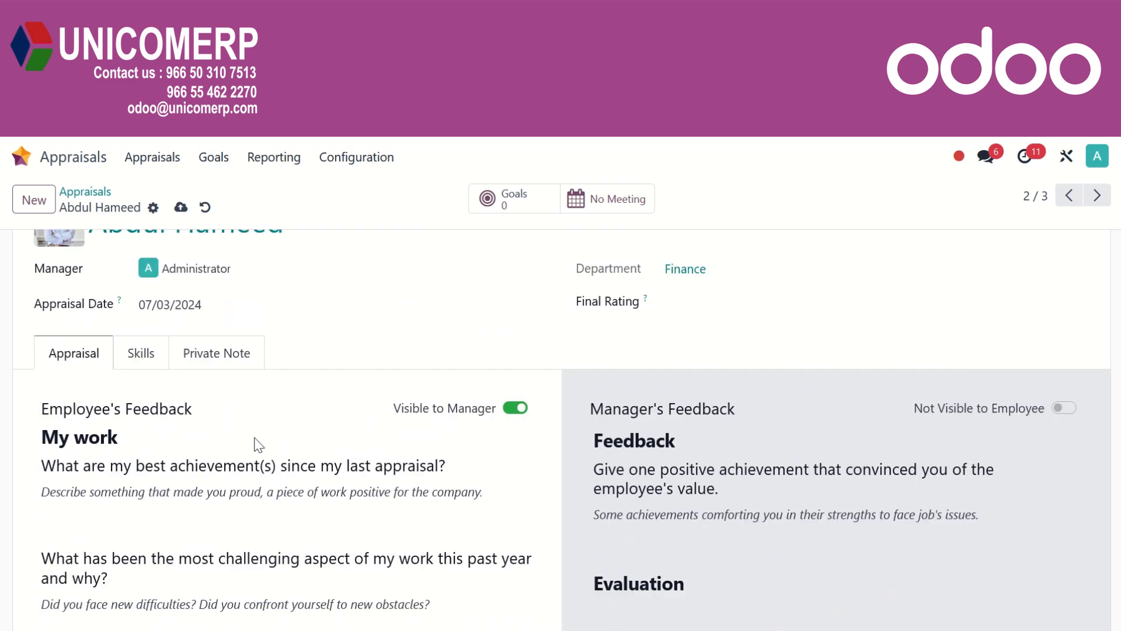
pyautogui.click(151, 359)
pyautogui.click(257, 357)
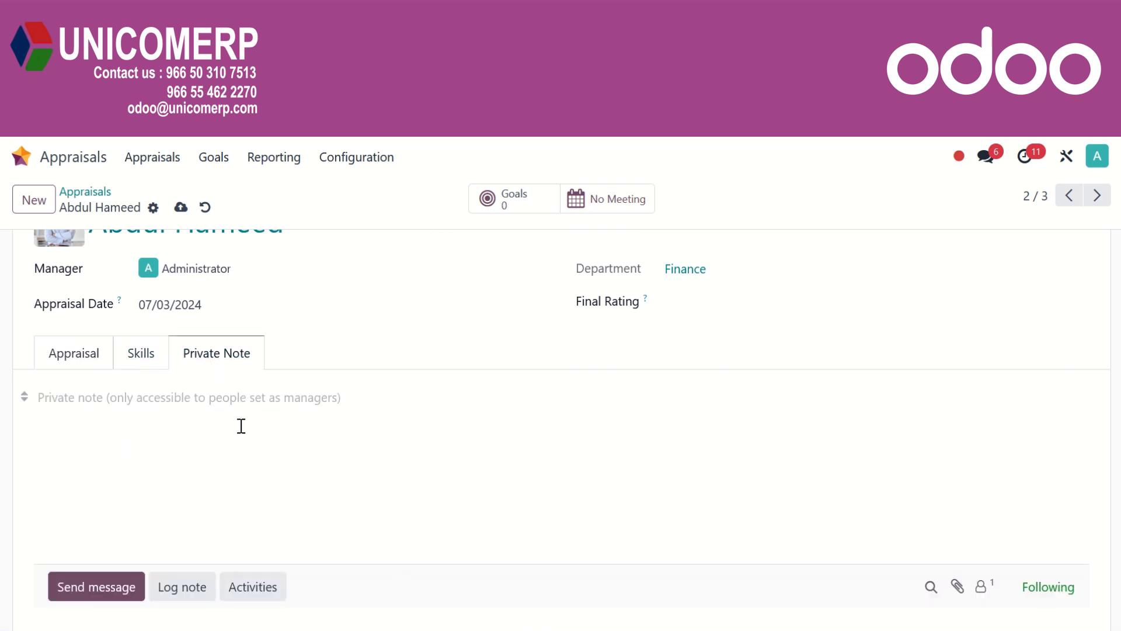
pyautogui.scroll(2, 241, 426)
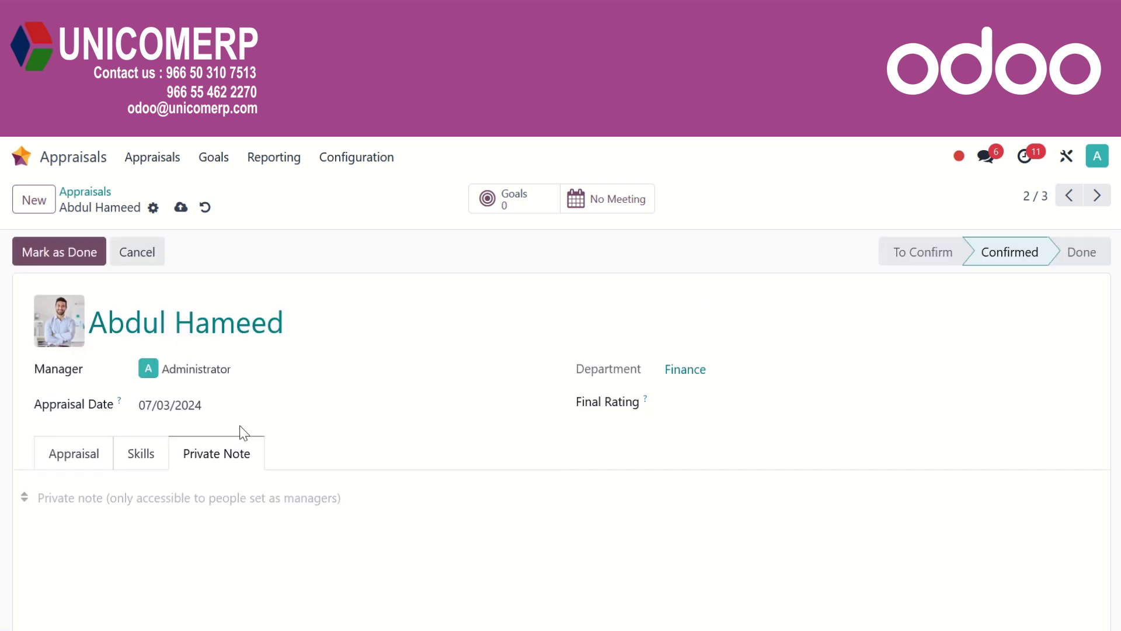
pyautogui.click(72, 255)
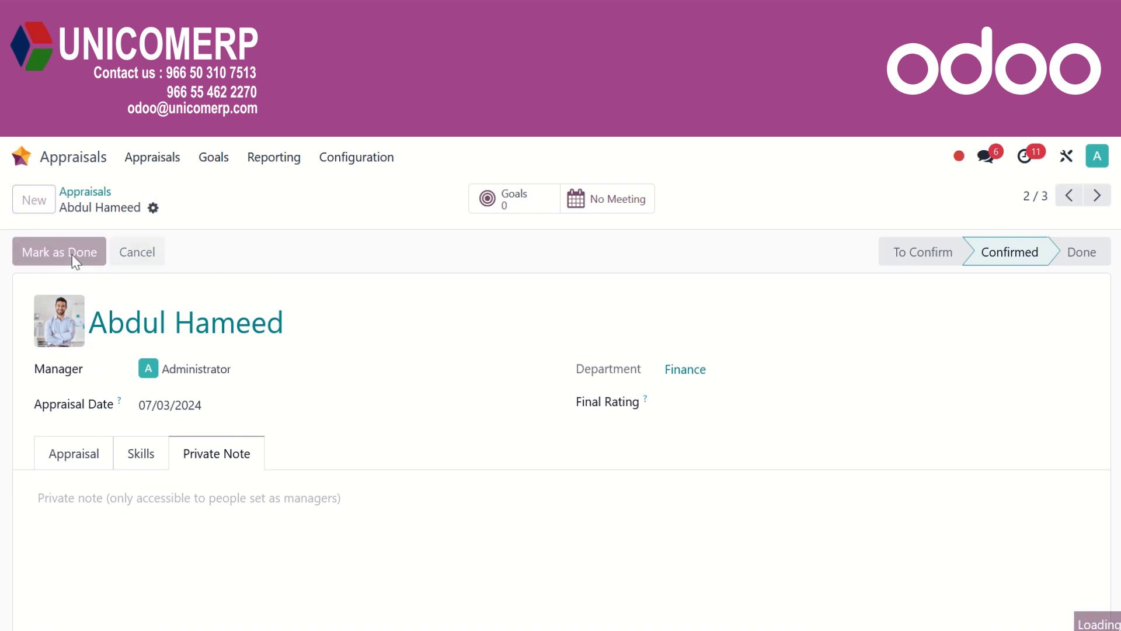